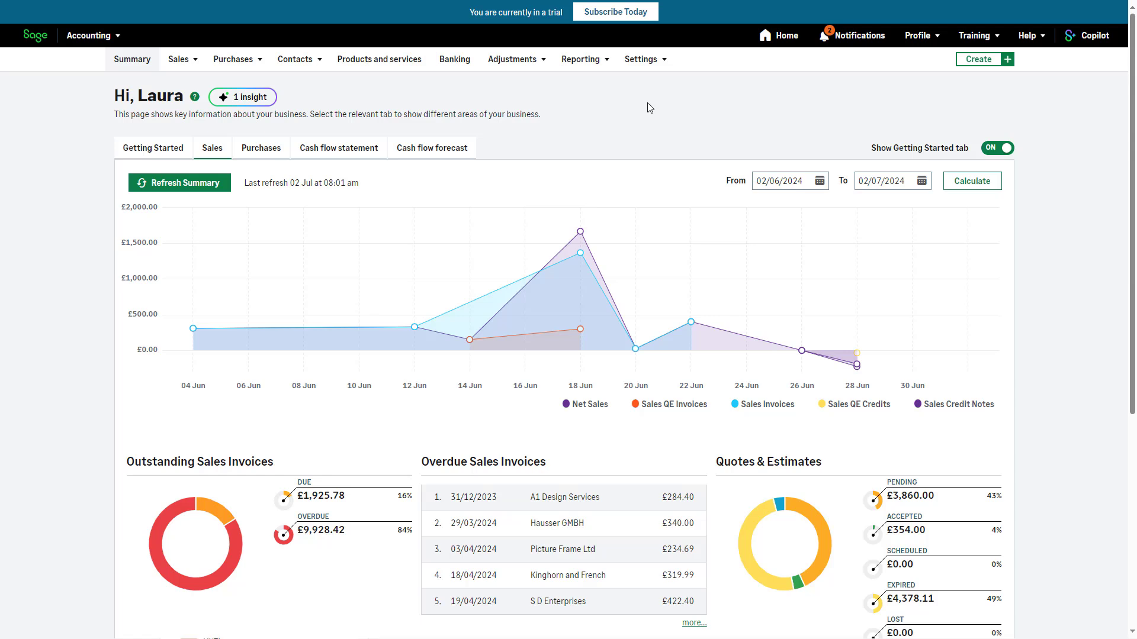
# Open the statement settings in the business settings.
pyautogui.moveTo(651, 64)
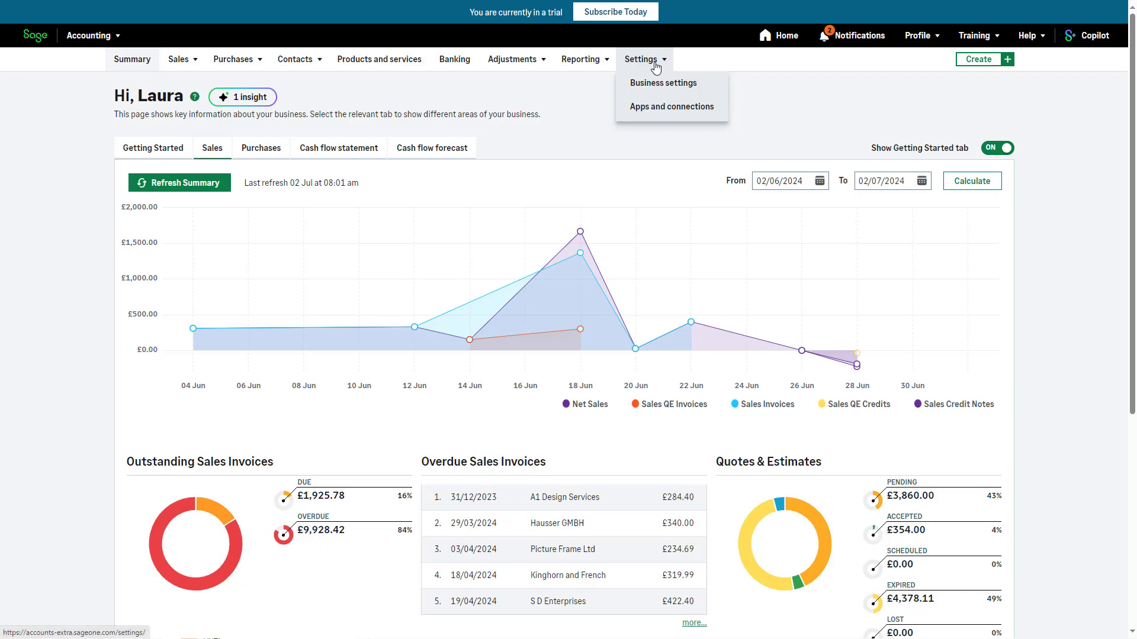
pyautogui.click(658, 84)
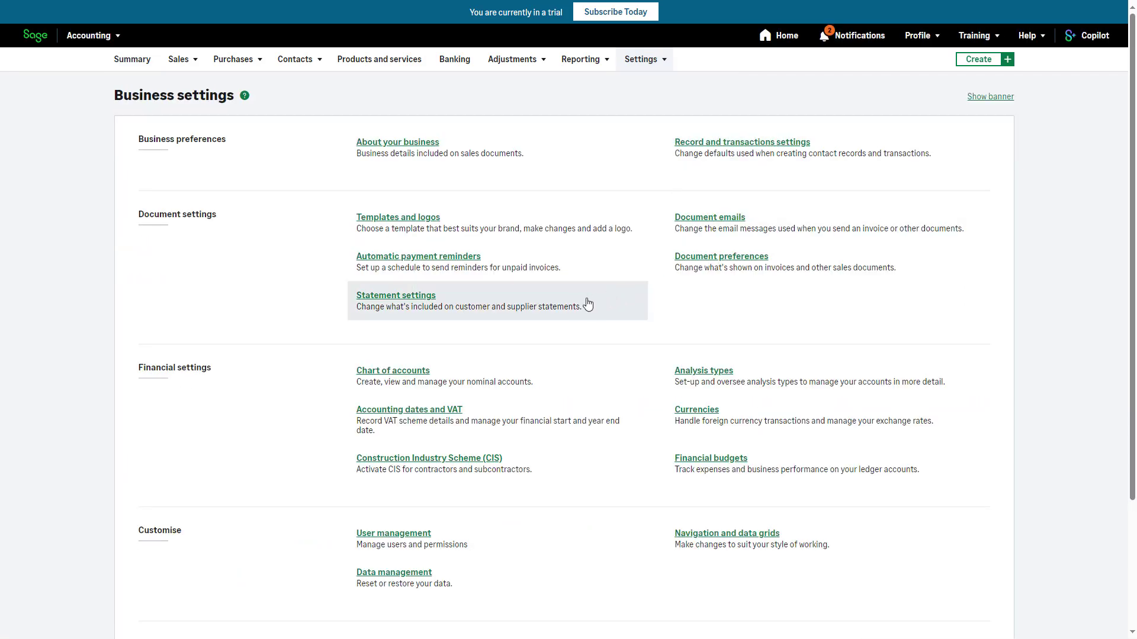
pyautogui.click(569, 307)
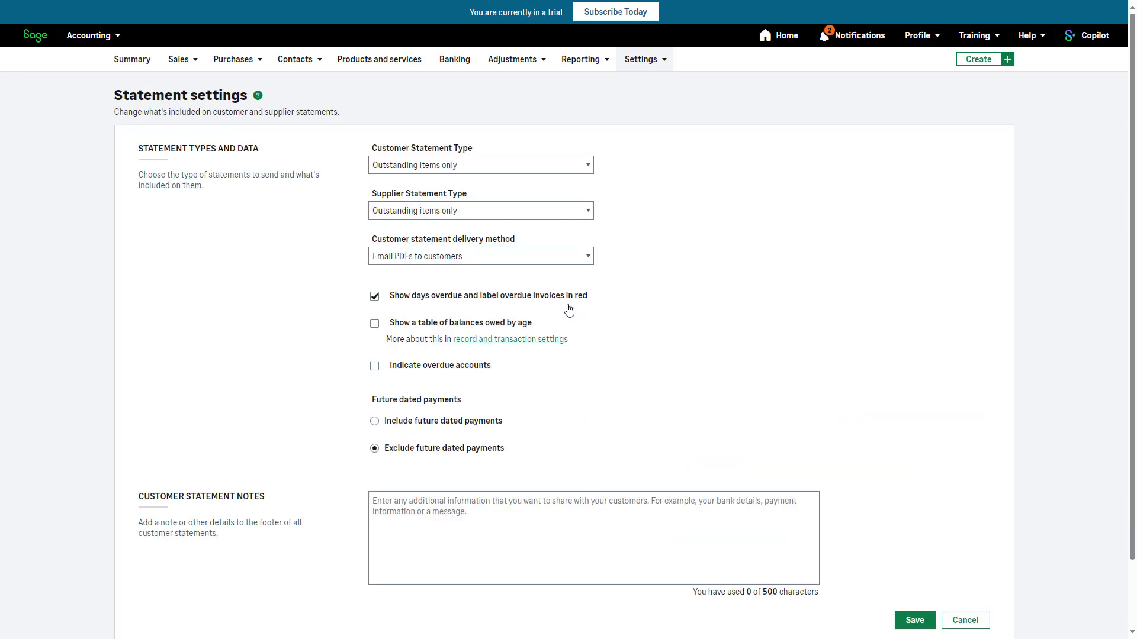
# Review the available options for the customer statement type and the customer statement delivery method.
pyautogui.click(588, 168)
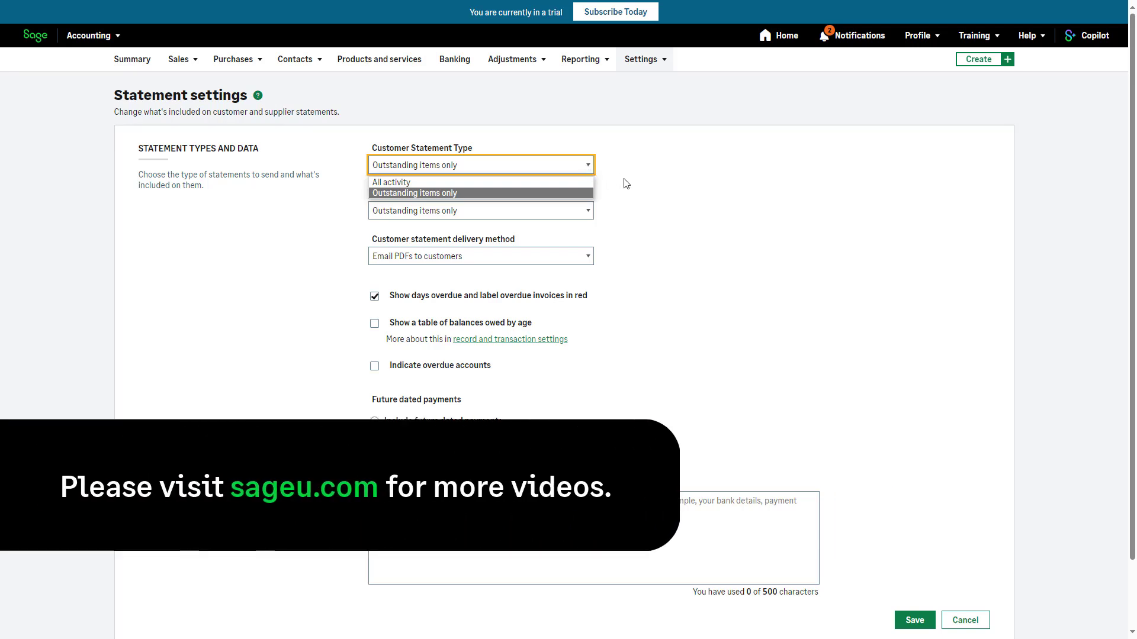
pyautogui.click(659, 227)
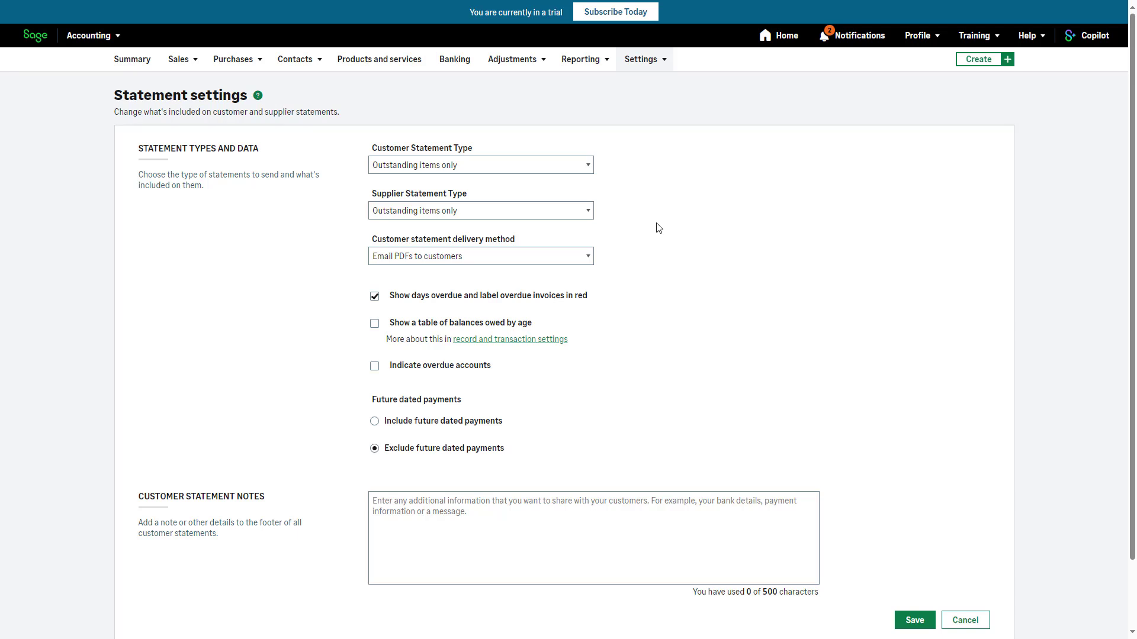
pyautogui.click(589, 261)
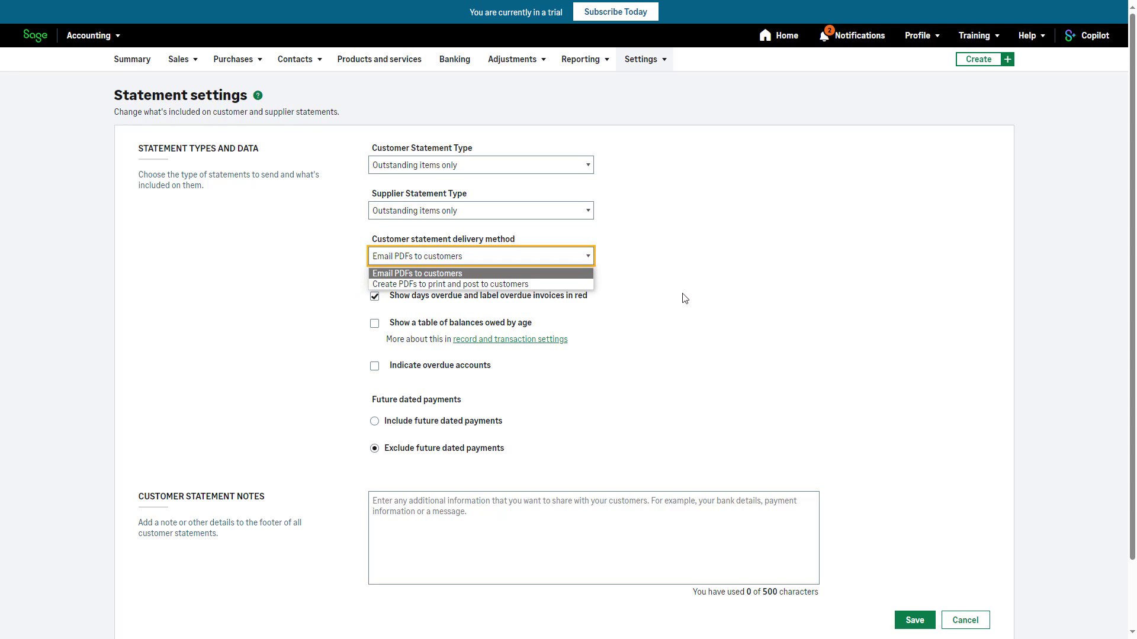
pyautogui.click(708, 305)
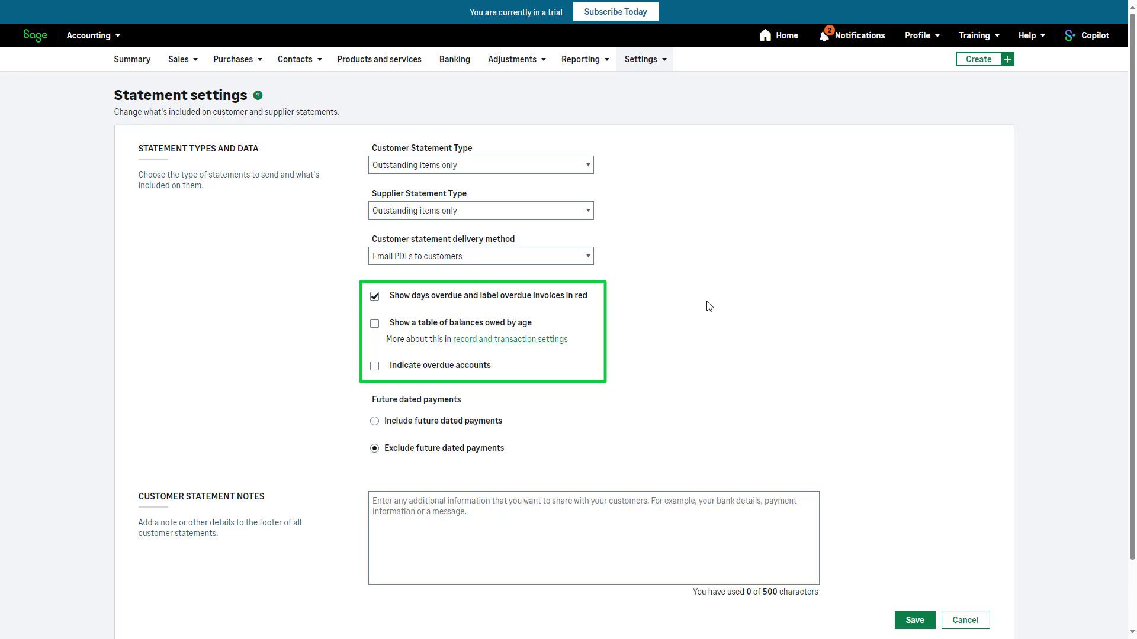
# Enable the table of balances owed by age and the indication of overdue accounts on statements.
pyautogui.click(374, 303)
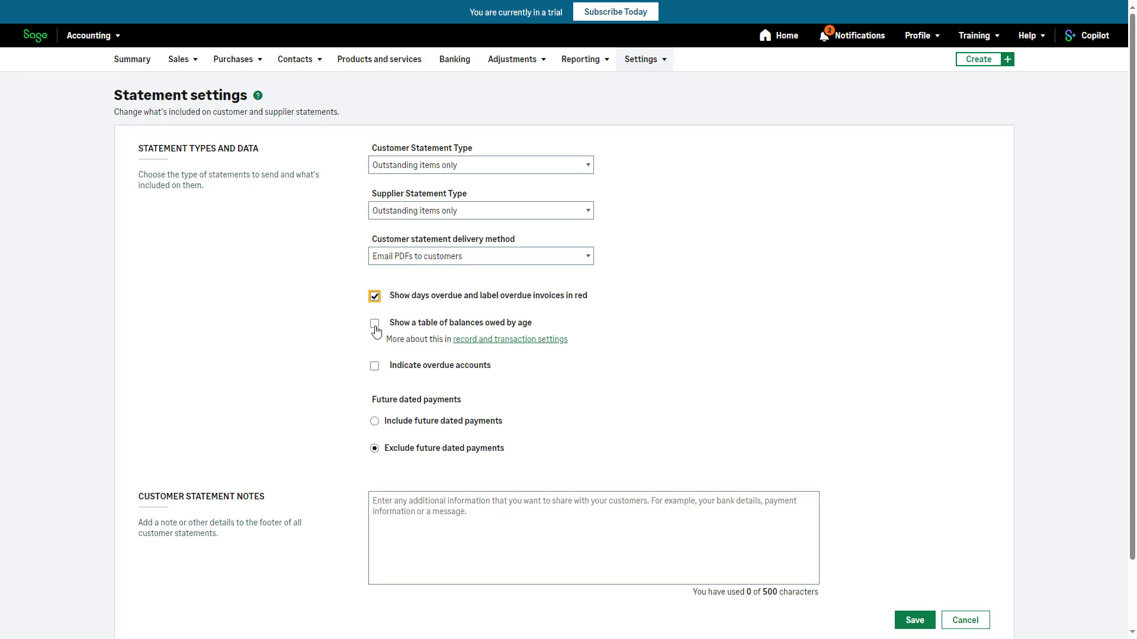
pyautogui.click(375, 327)
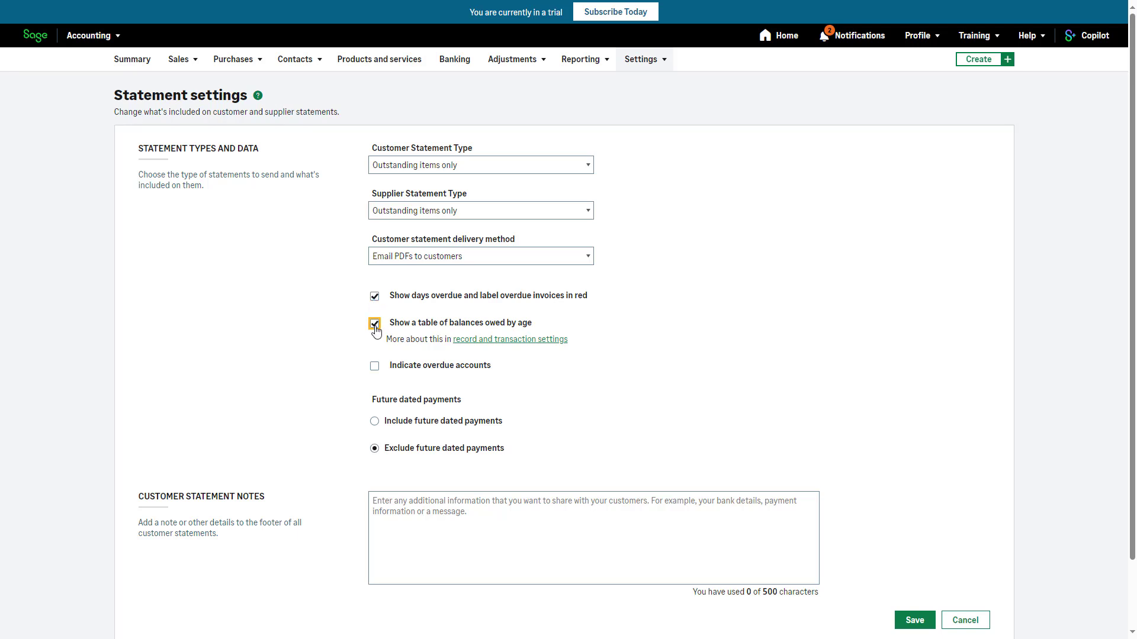
pyautogui.click(376, 371)
pyautogui.click(376, 373)
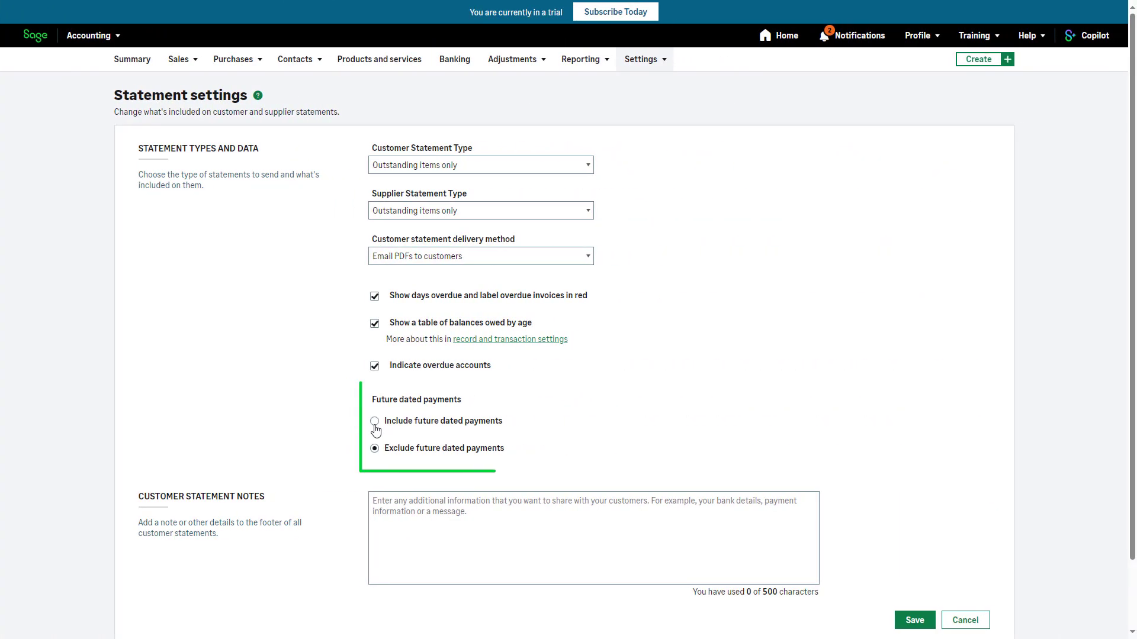
# Exclude future dated payments, add the customer statement note "Any payments made after the statement end date have not been included." and save the settings.
pyautogui.click(375, 422)
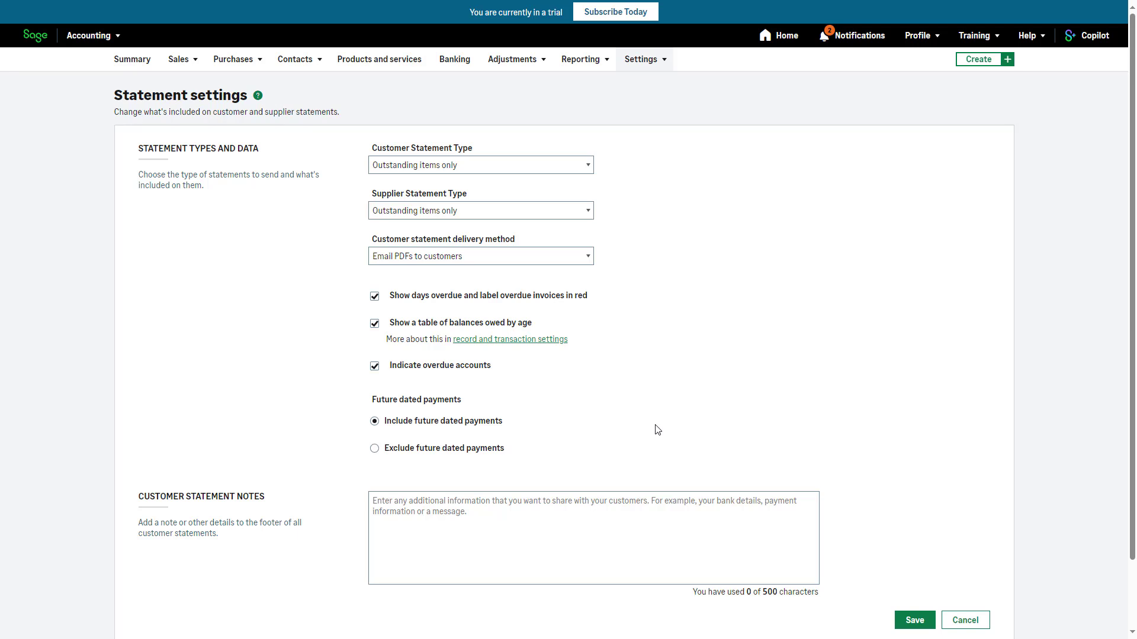
pyautogui.click(375, 450)
pyautogui.click(608, 529)
pyautogui.write('Any payments made after the statement end date have not been included')
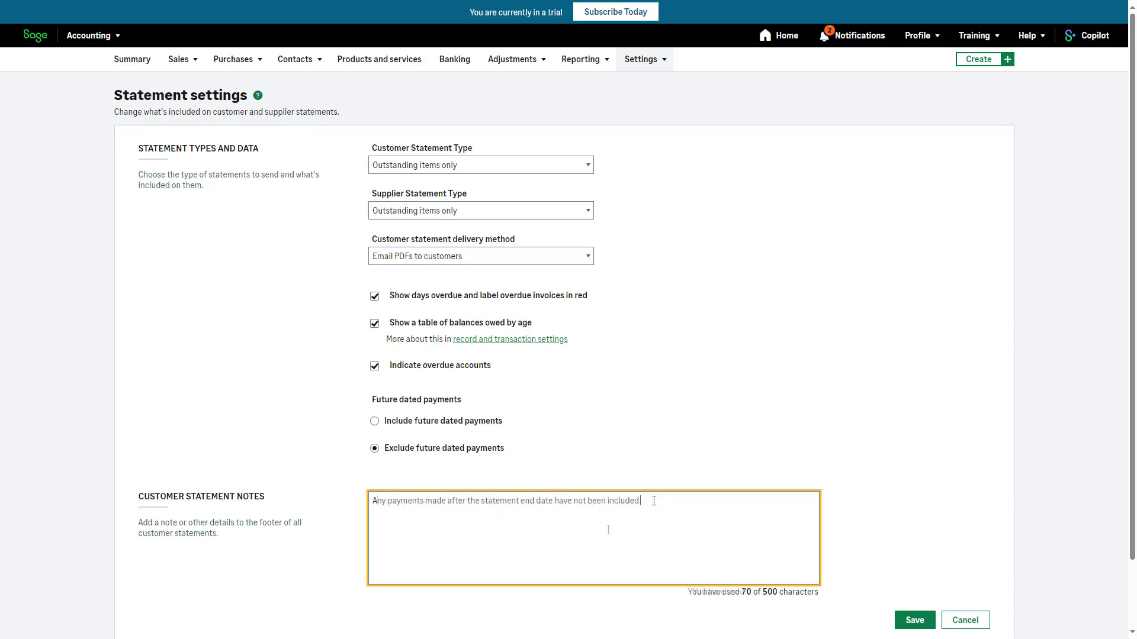
pyautogui.write('.')
pyautogui.click(912, 517)
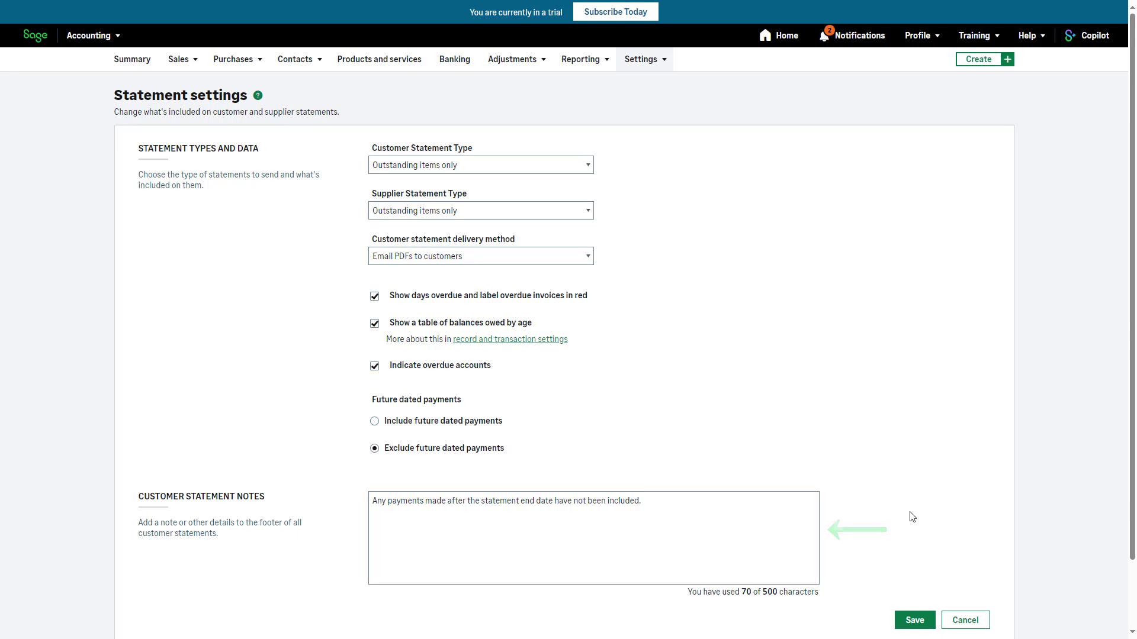
pyautogui.click(915, 620)
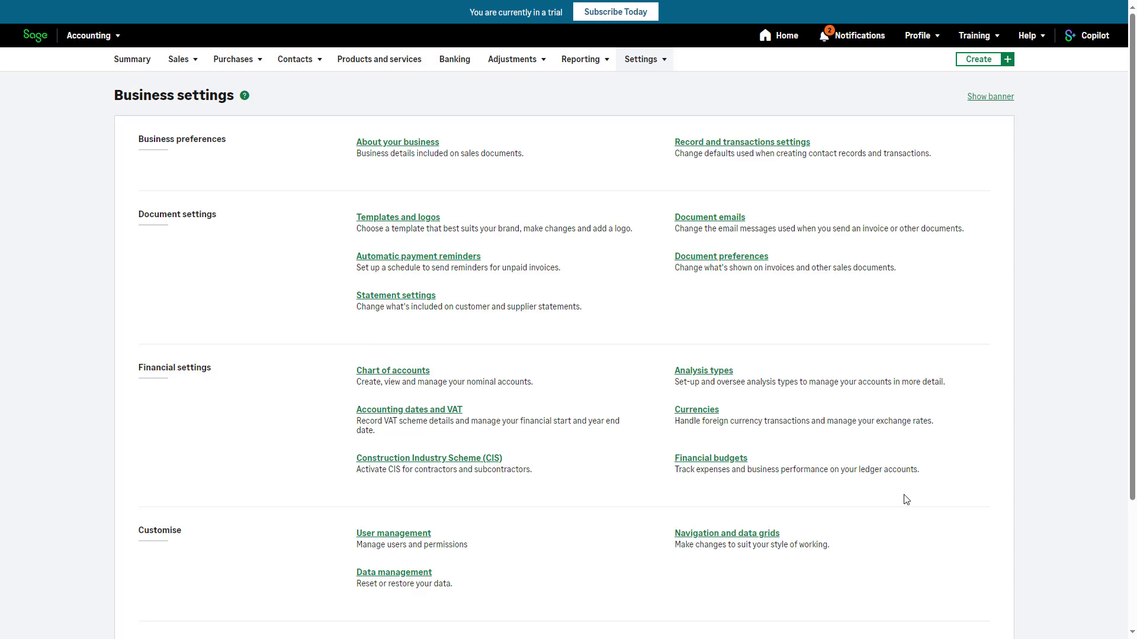
# Open the default email message for statements in the document email settings and save it.
pyautogui.click(958, 235)
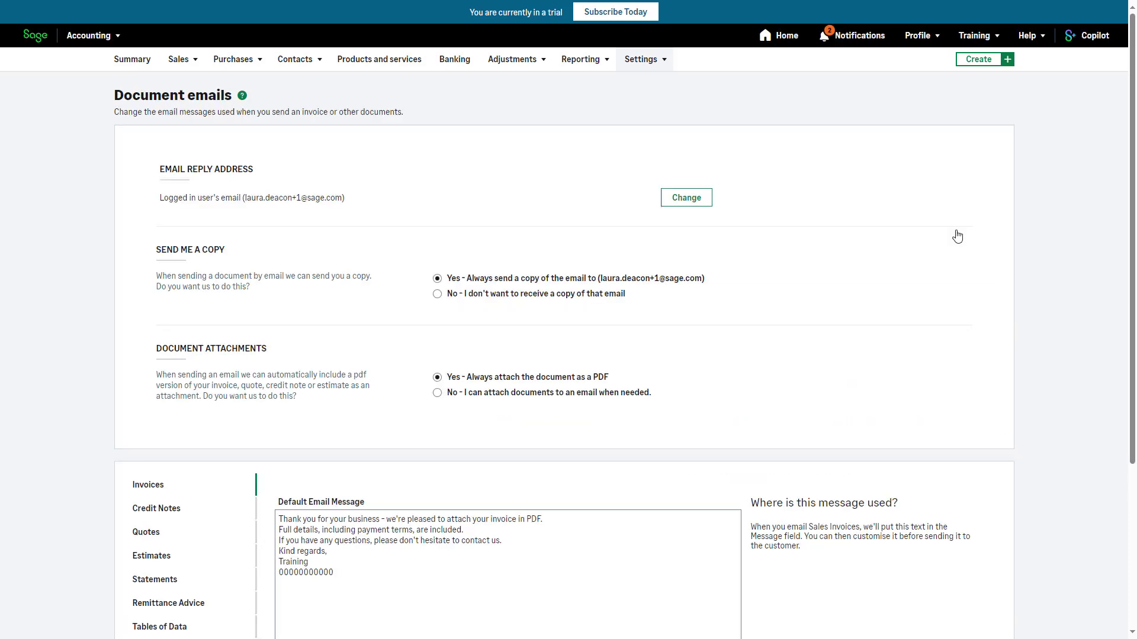
pyautogui.scroll(-4, 296, 421)
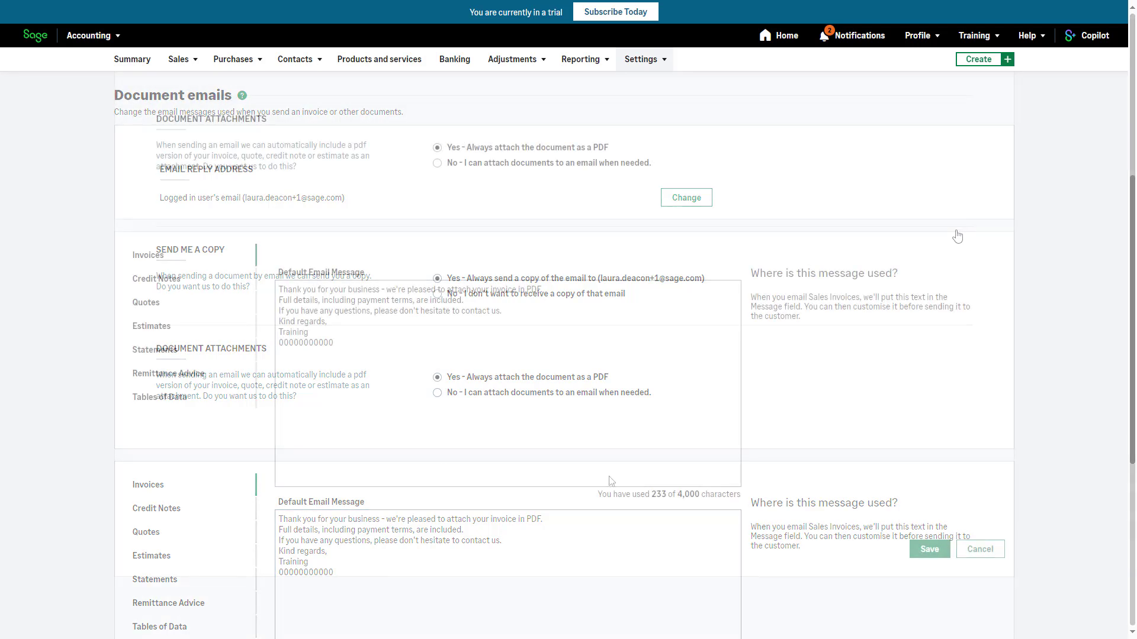
pyautogui.click(184, 352)
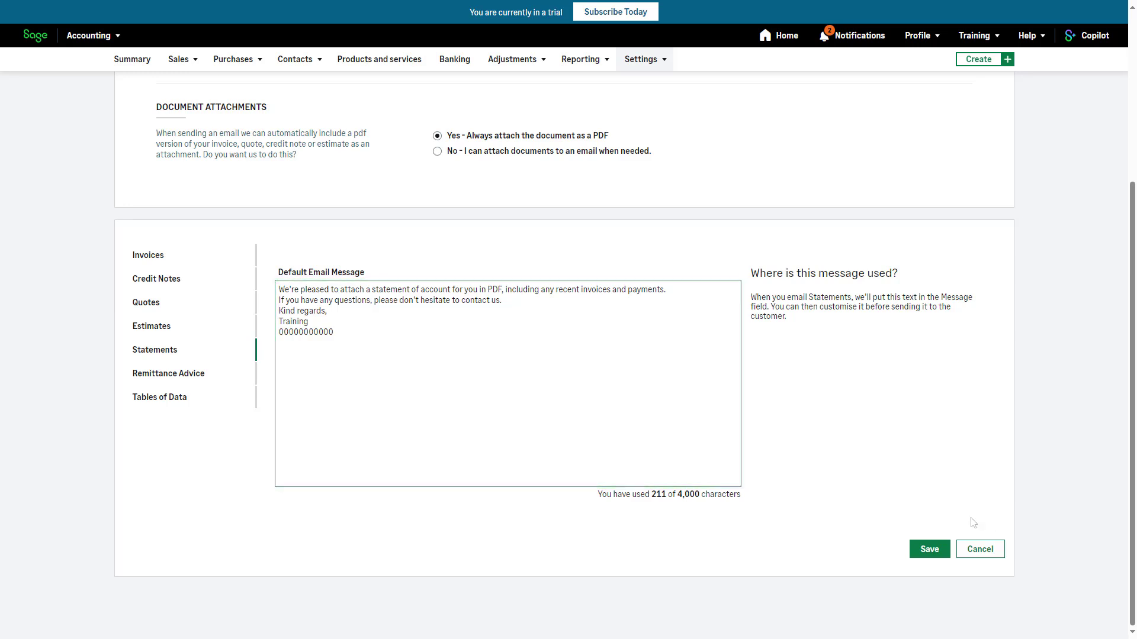
pyautogui.click(929, 549)
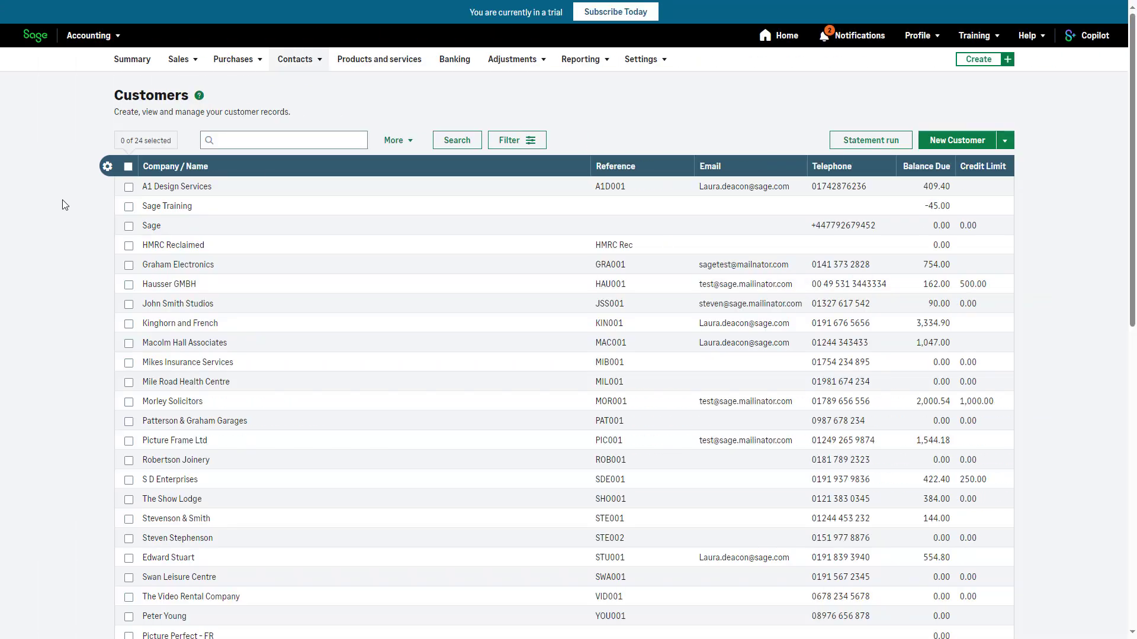
# Open the statement for customer A1 Design Services and calculate it for 01/06/2024 to 30/06/2024.
pyautogui.click(155, 188)
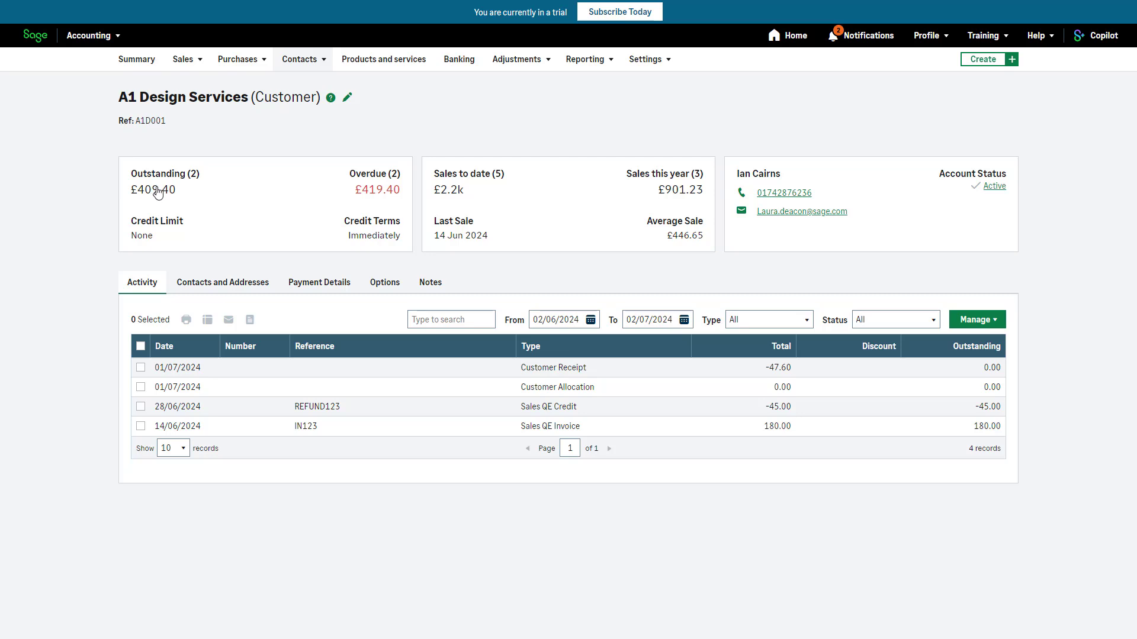
pyautogui.click(974, 321)
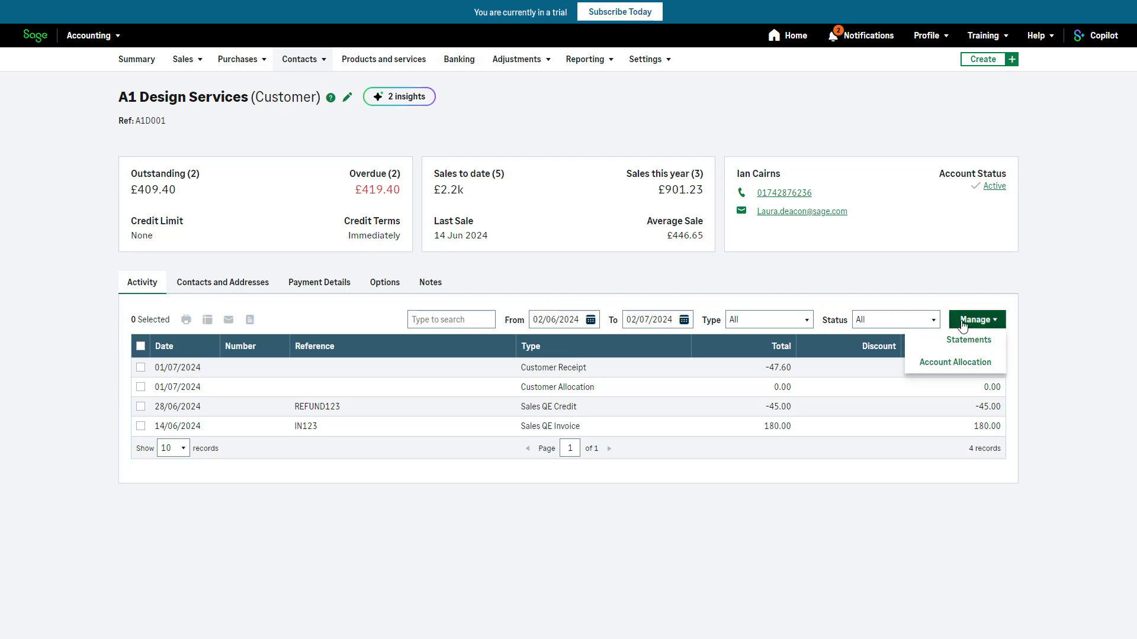
pyautogui.click(999, 341)
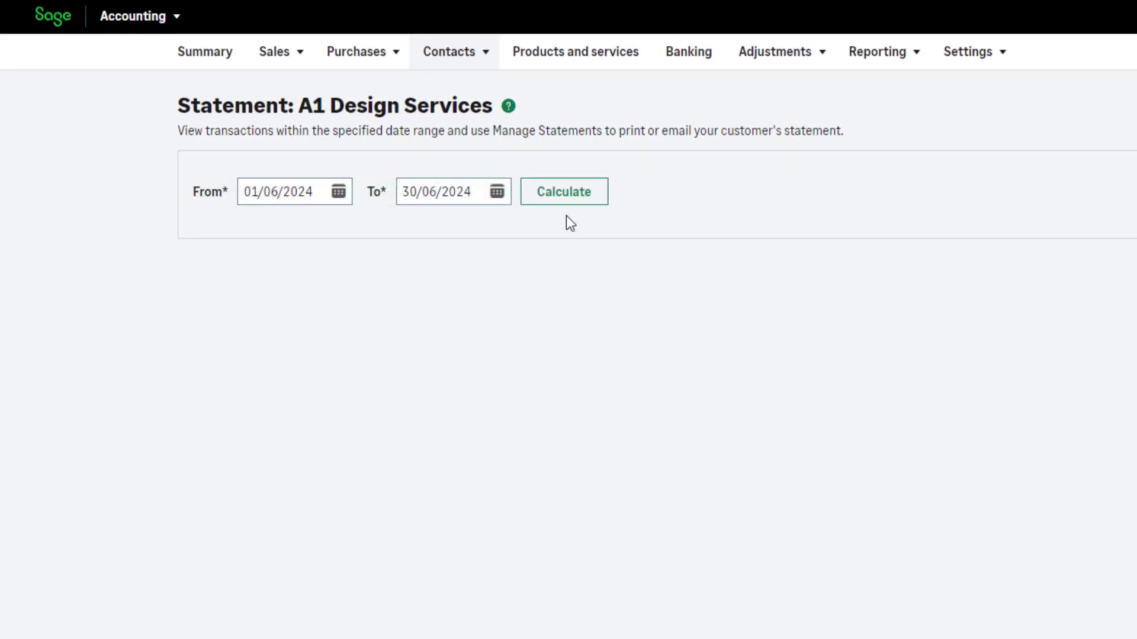
pyautogui.click(567, 201)
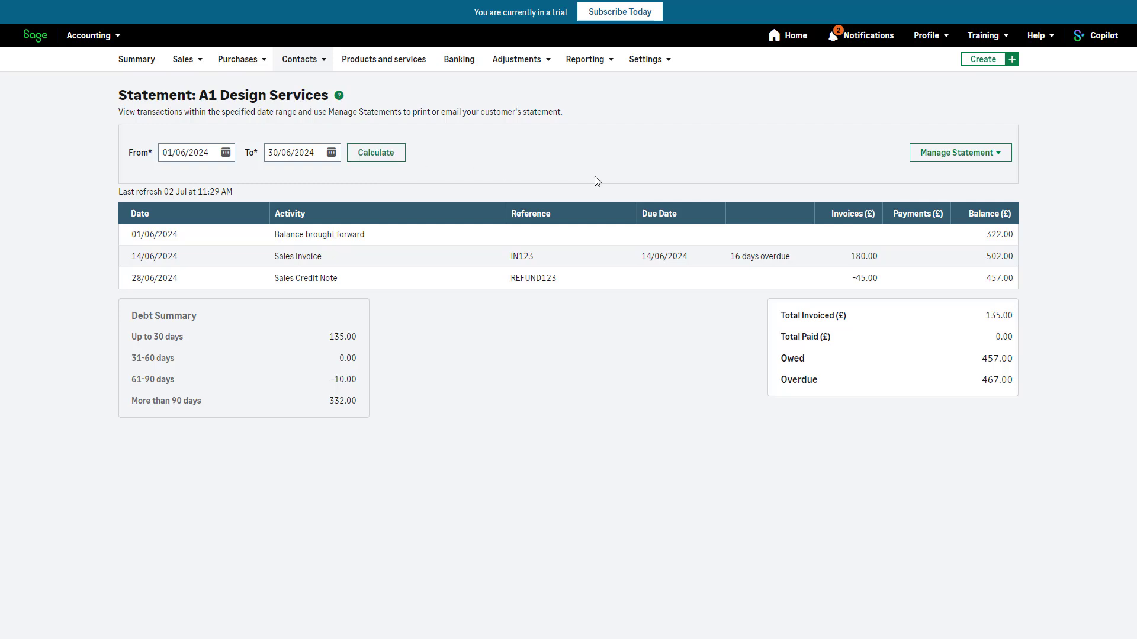
# Set the customer's statement address to Main Address and save the change.
pyautogui.click(988, 153)
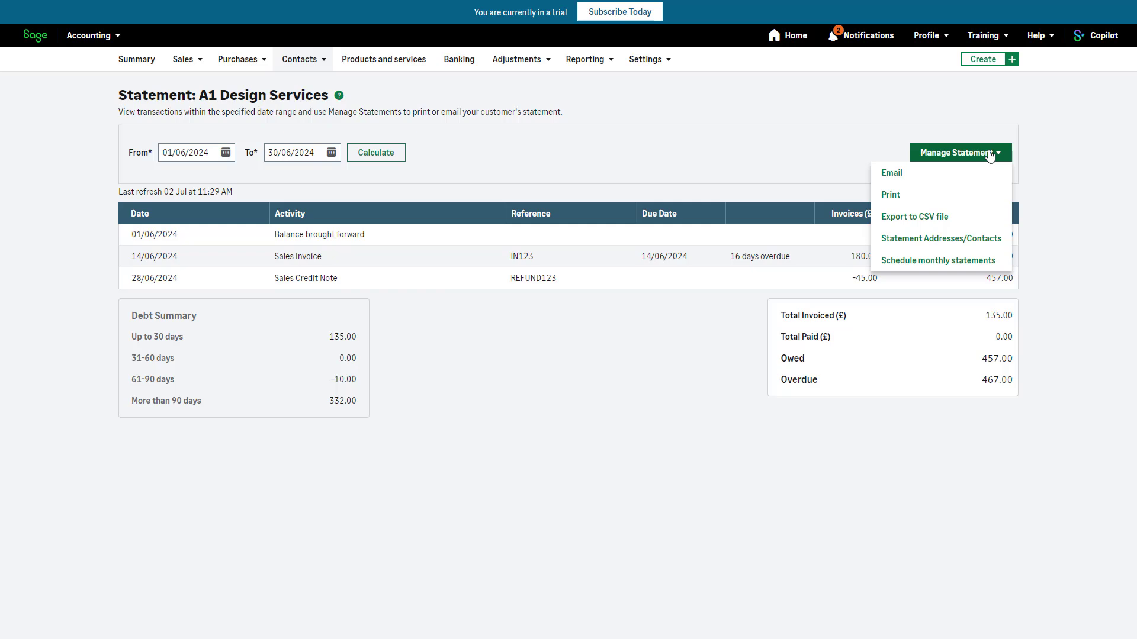
pyautogui.click(998, 240)
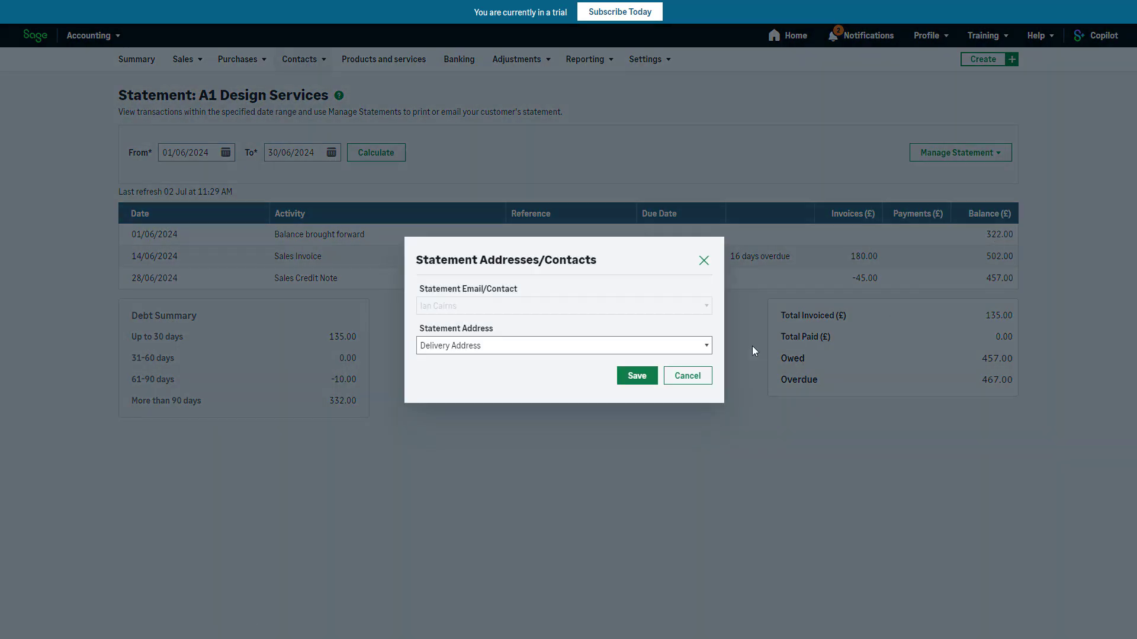
pyautogui.click(708, 350)
pyautogui.click(705, 363)
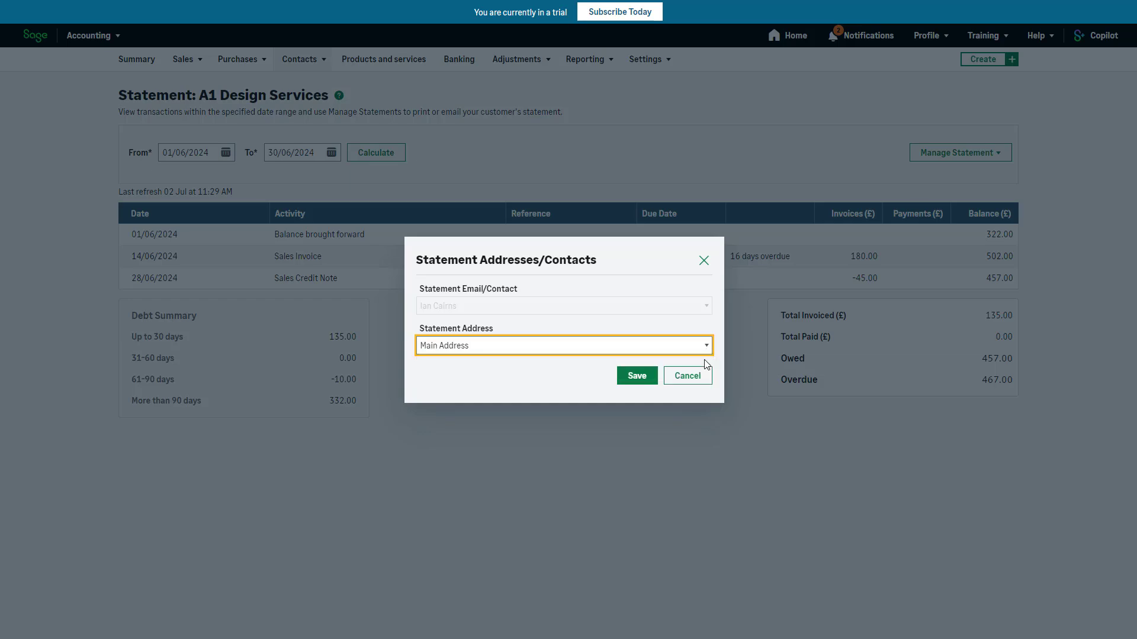
pyautogui.click(638, 382)
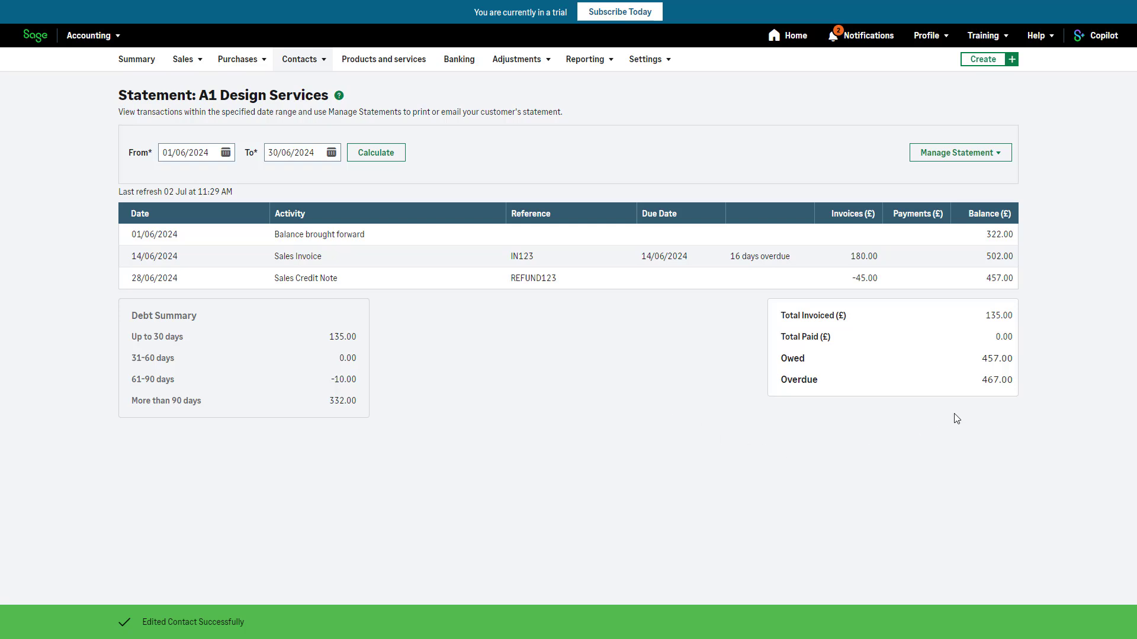
# Prepare the customer statement email with a printed copy of the document, and close it without sending.
pyautogui.click(1005, 159)
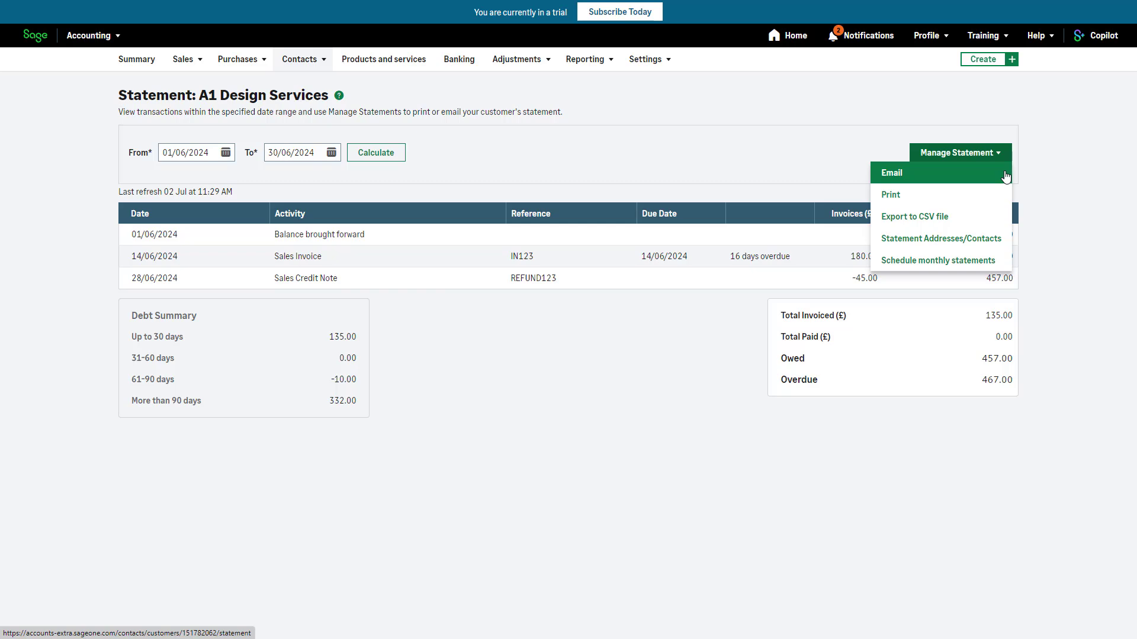
pyautogui.click(1005, 177)
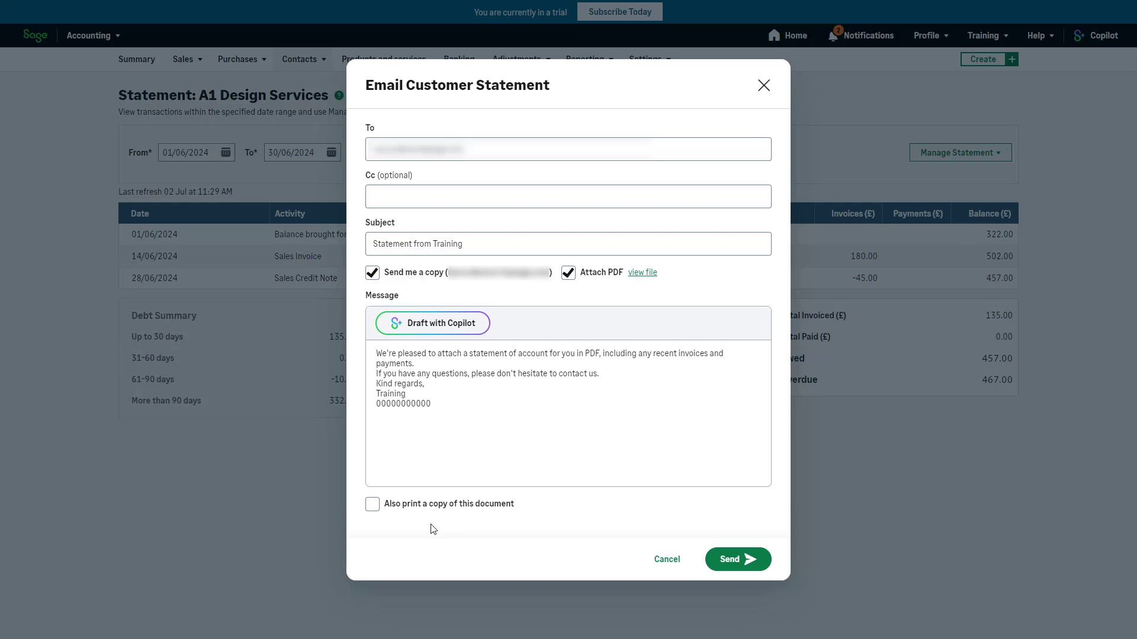
pyautogui.click(372, 506)
pyautogui.click(764, 85)
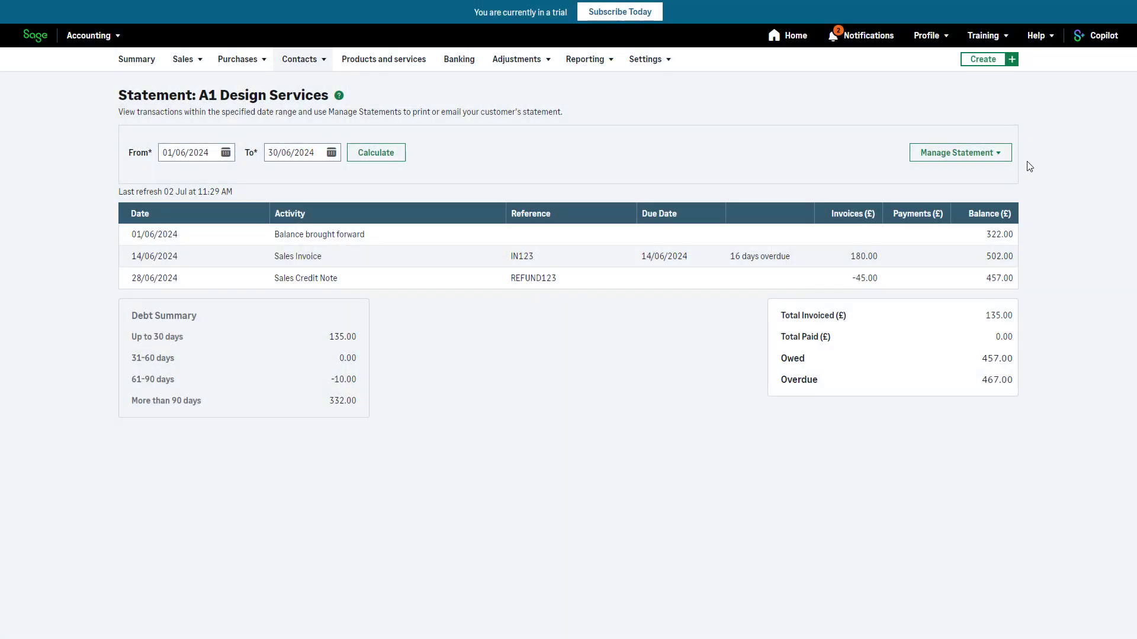
# Print the A1 Design Services statement and export it to a CSV file.
pyautogui.moveTo(1005, 157)
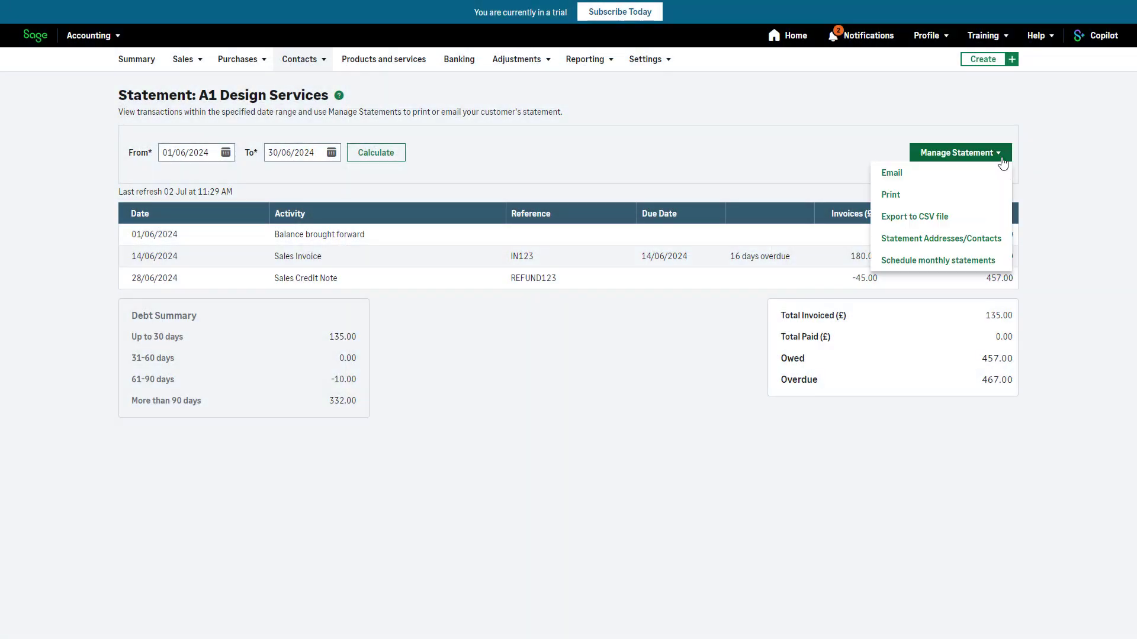
pyautogui.click(1002, 198)
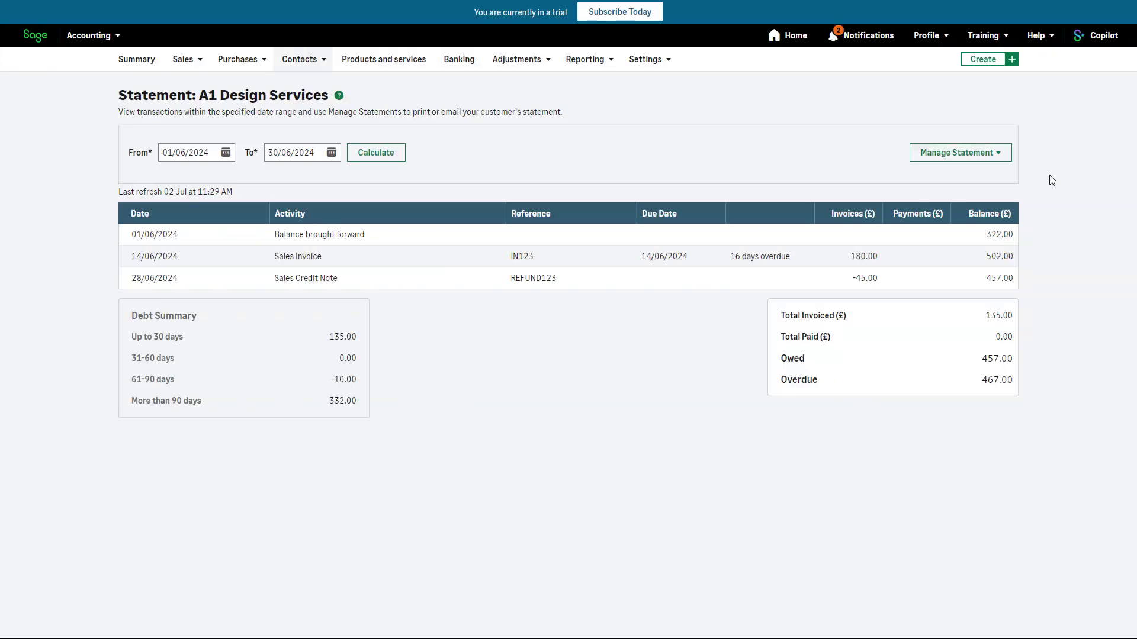
pyautogui.click(1007, 156)
pyautogui.click(1004, 216)
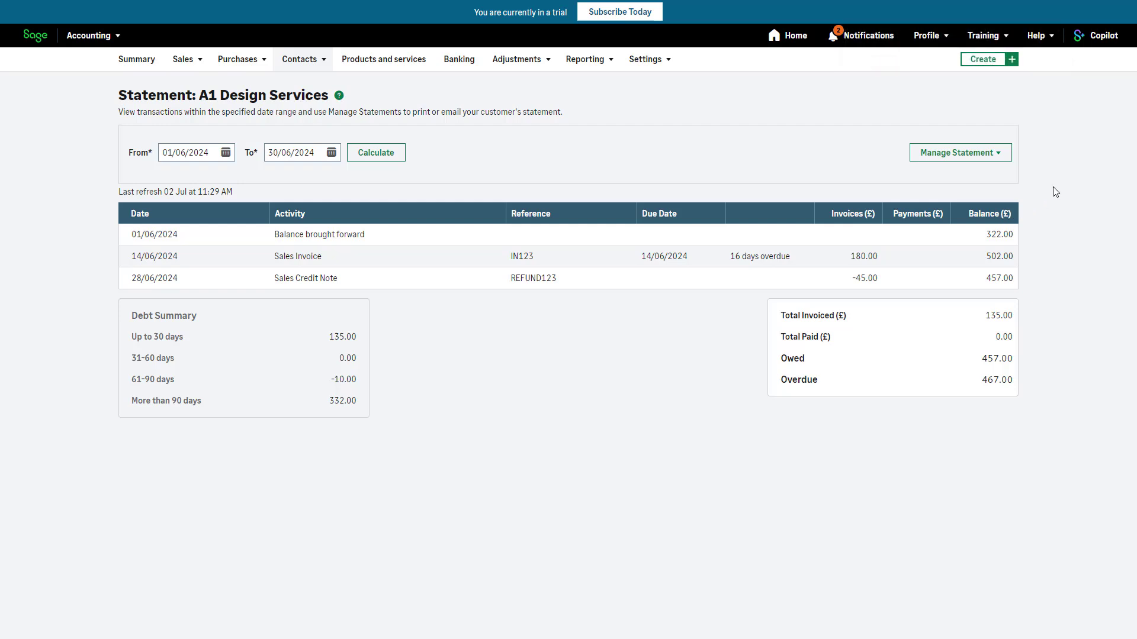
# Schedule monthly statements for A1 Design Services, with a copy sent to yourself and zero balances excluded, and save the schedule.
pyautogui.click(1006, 157)
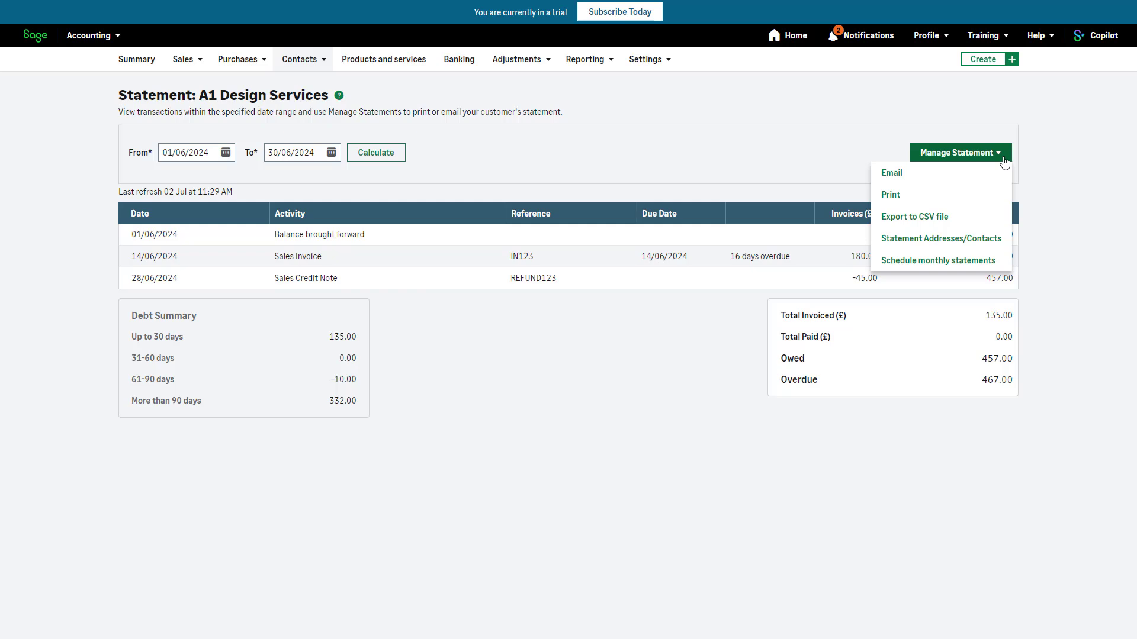
pyautogui.click(999, 260)
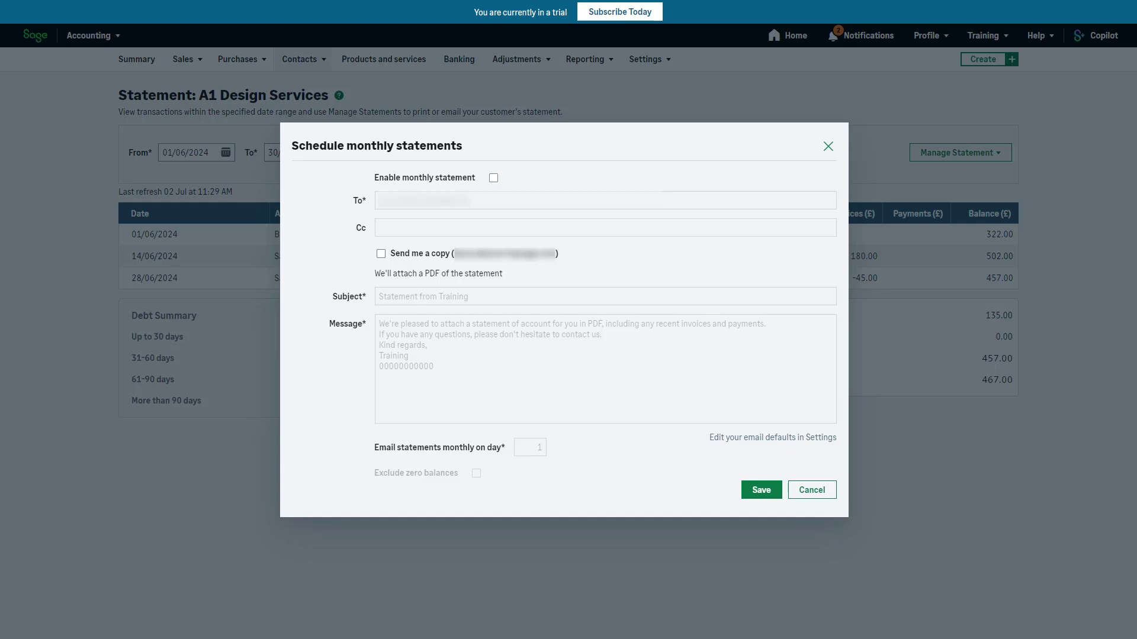
pyautogui.click(494, 180)
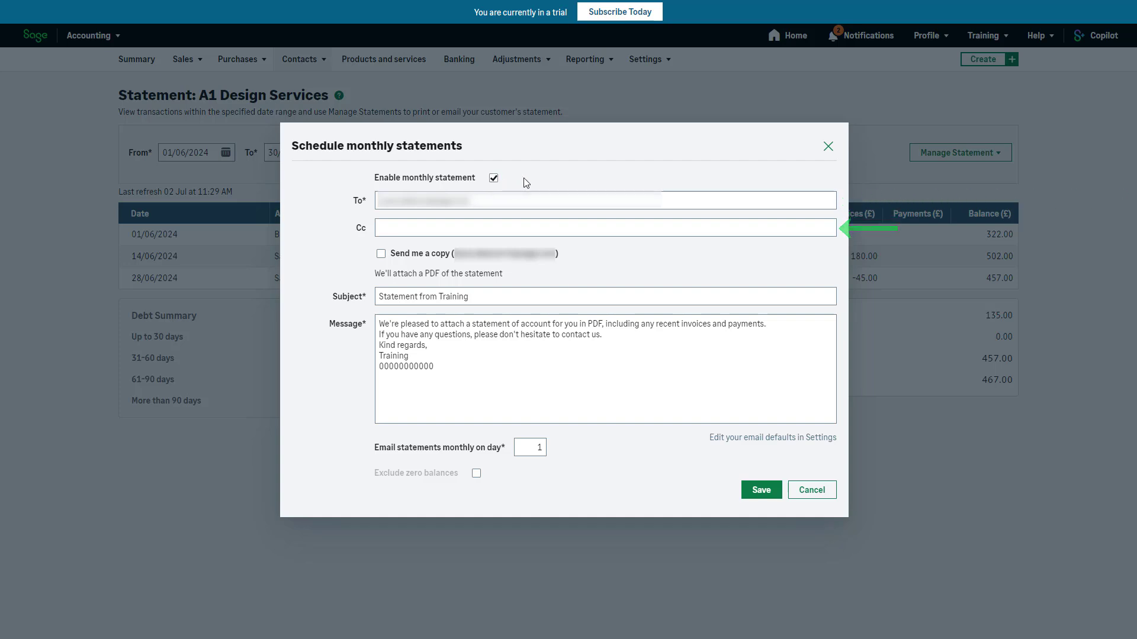
pyautogui.click(380, 254)
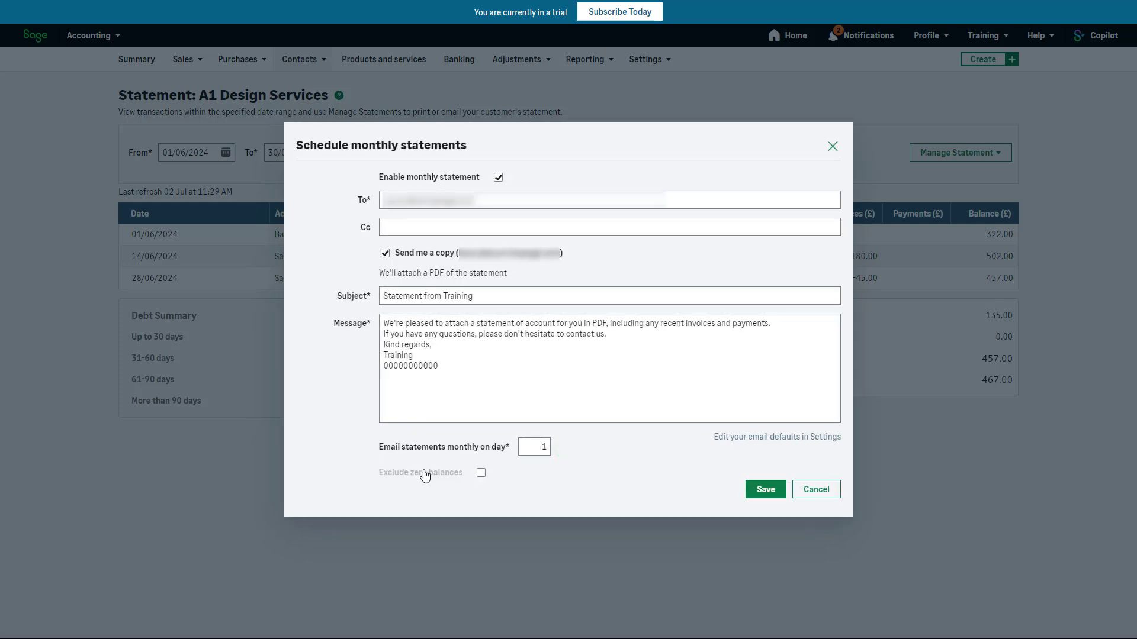
pyautogui.click(480, 473)
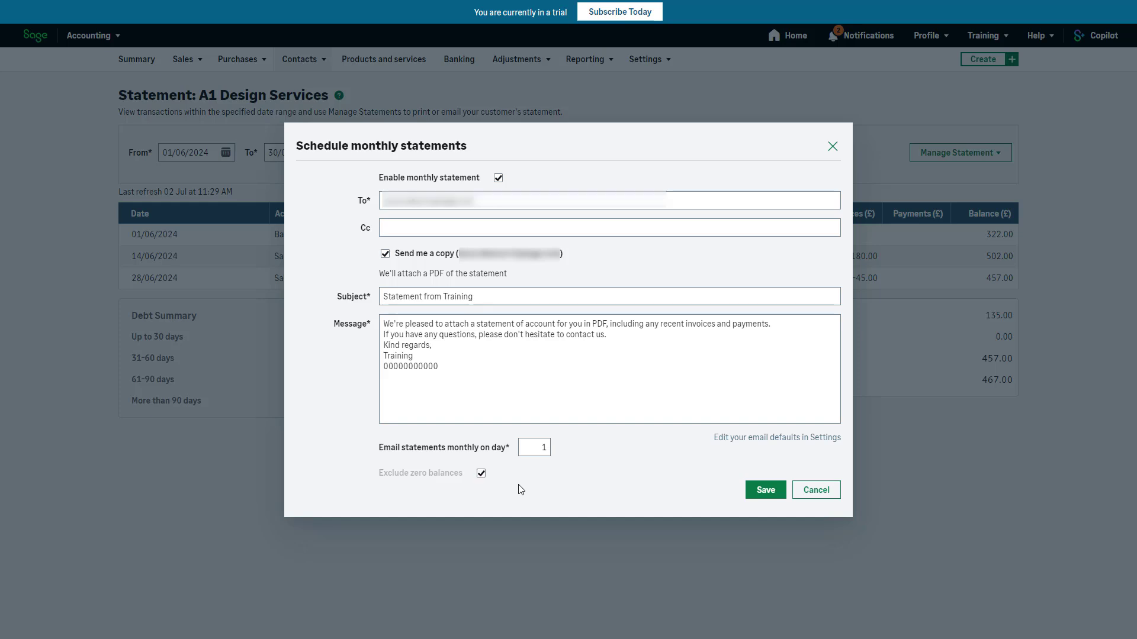
pyautogui.click(763, 492)
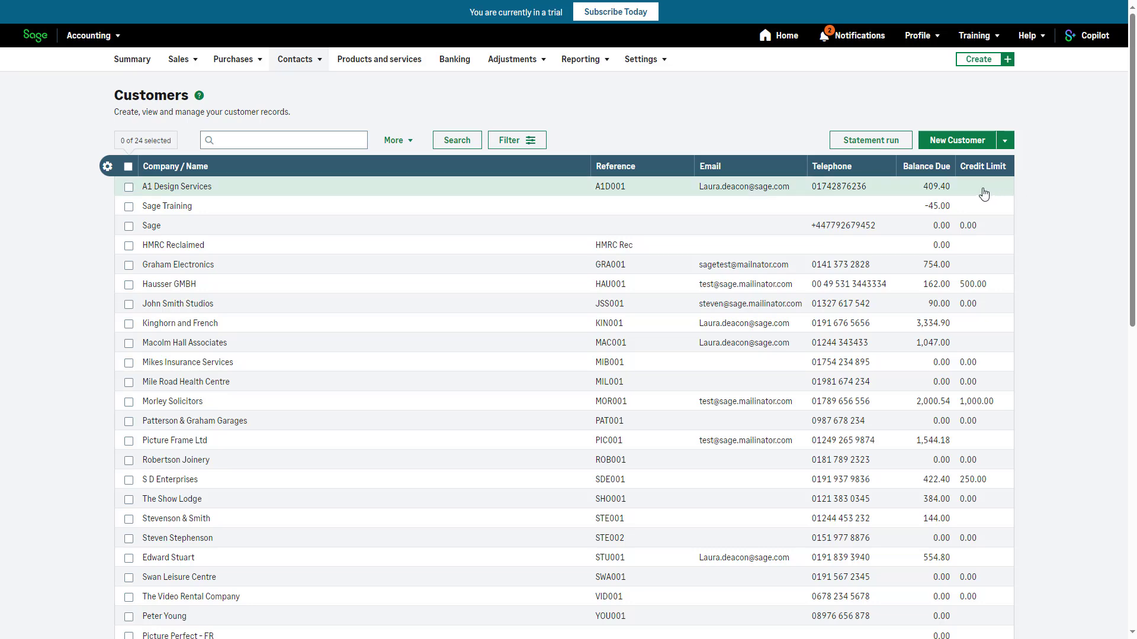
# Open the A1 Design Services customer record from the customer list and view its options.
pyautogui.click(983, 194)
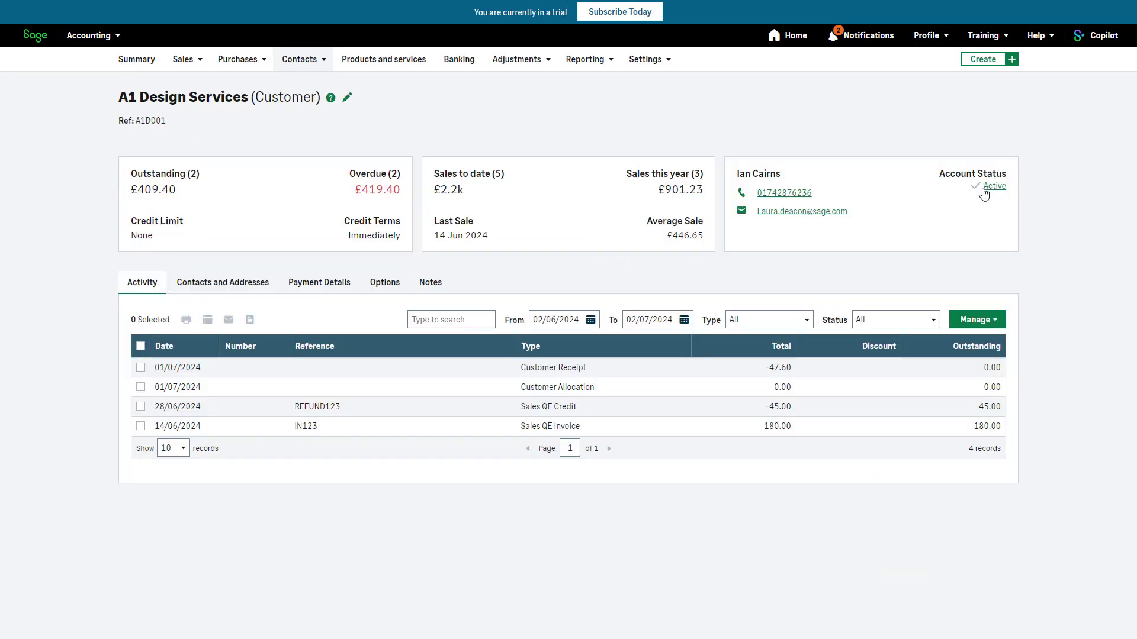
pyautogui.click(386, 289)
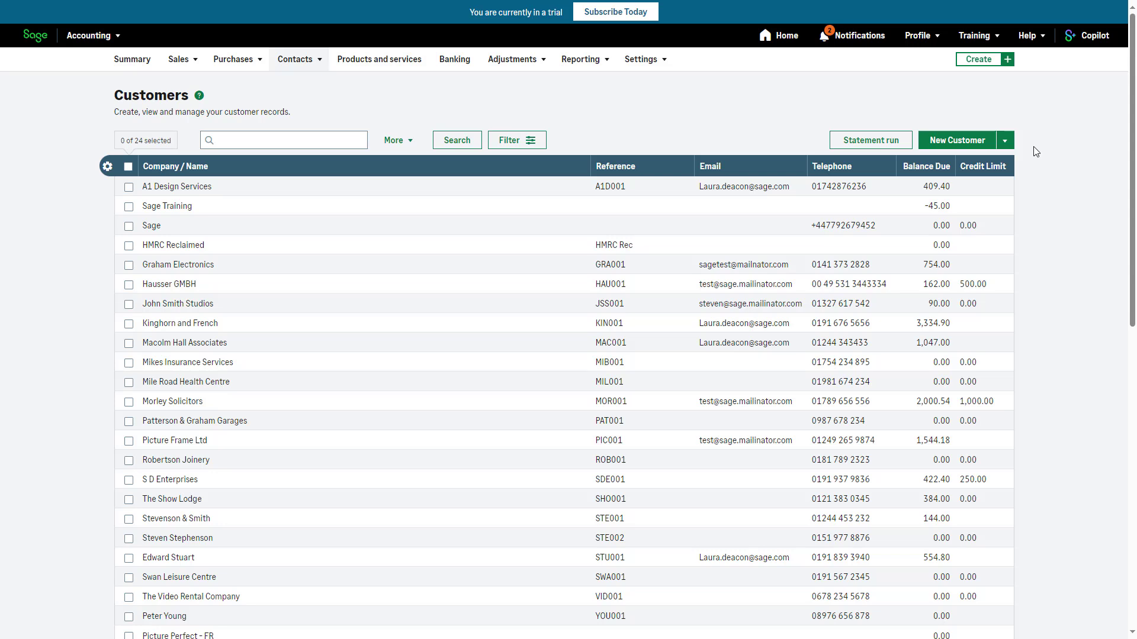
pyautogui.click(1006, 145)
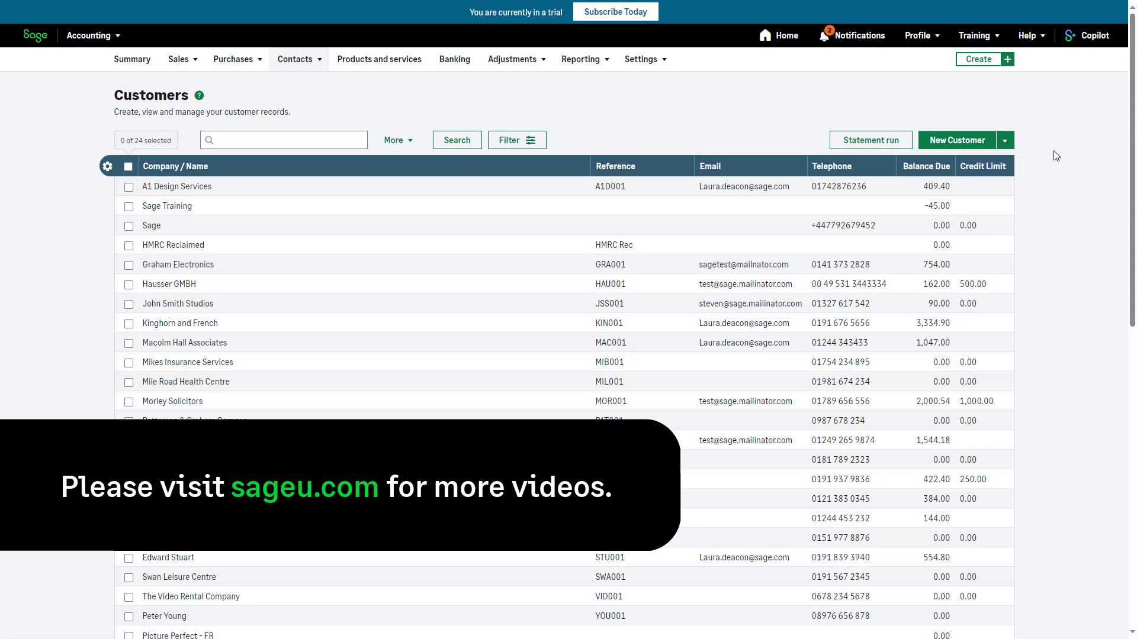
# Generate a customer statement run for outstanding amounts over 100.00 as of 30/06/2024, with a copy of each email sent to yourself.
pyautogui.click(888, 148)
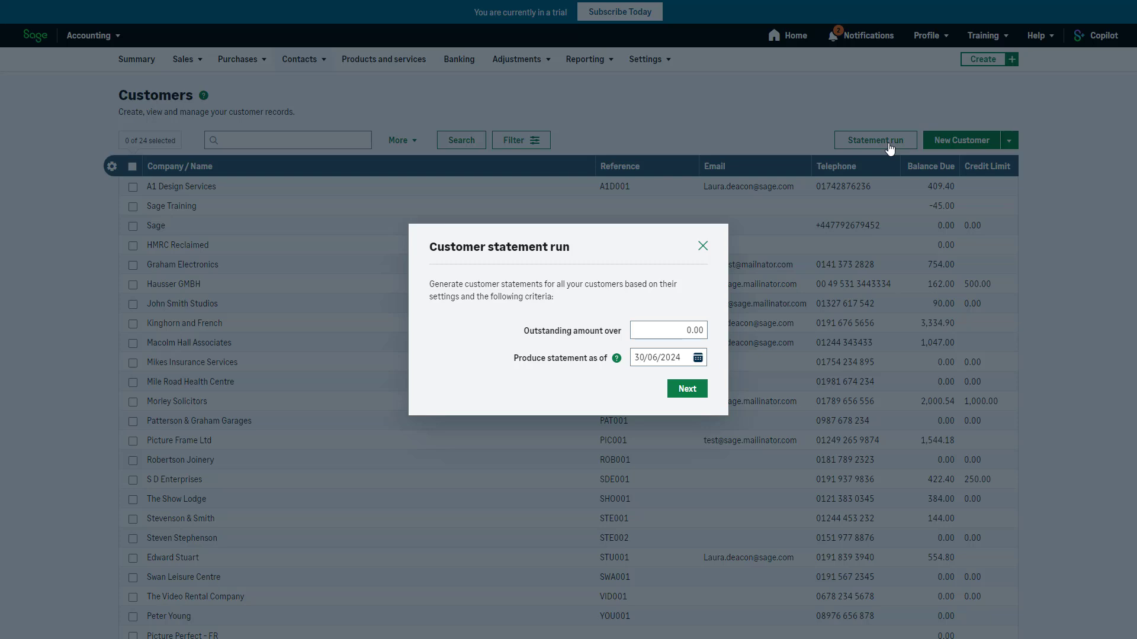
pyautogui.click(678, 329)
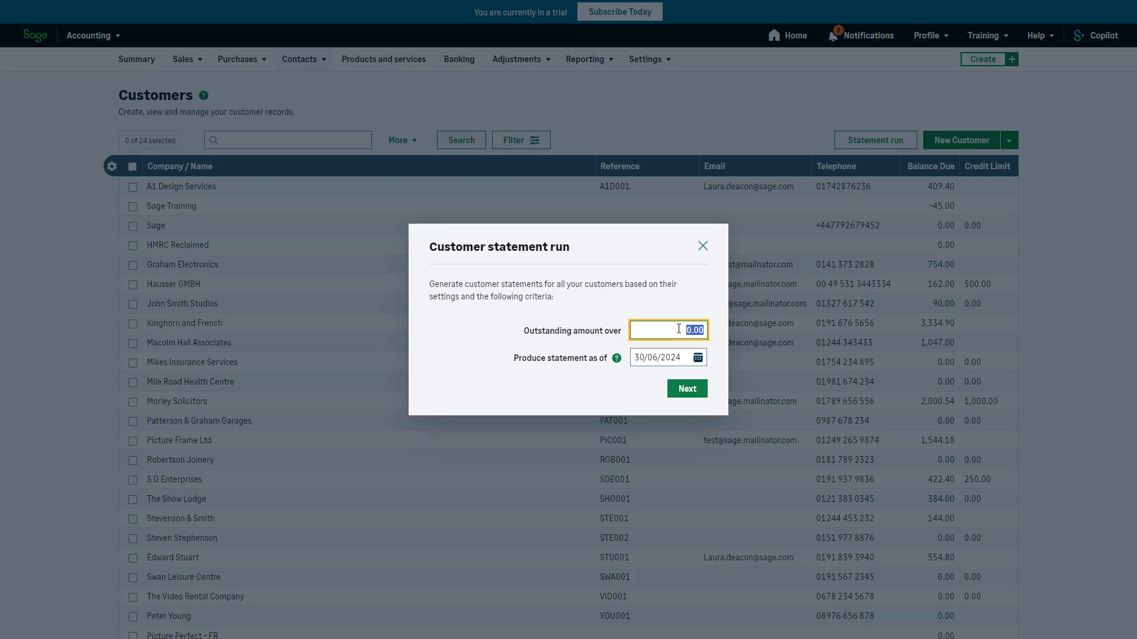
pyautogui.write('100')
pyautogui.click(698, 357)
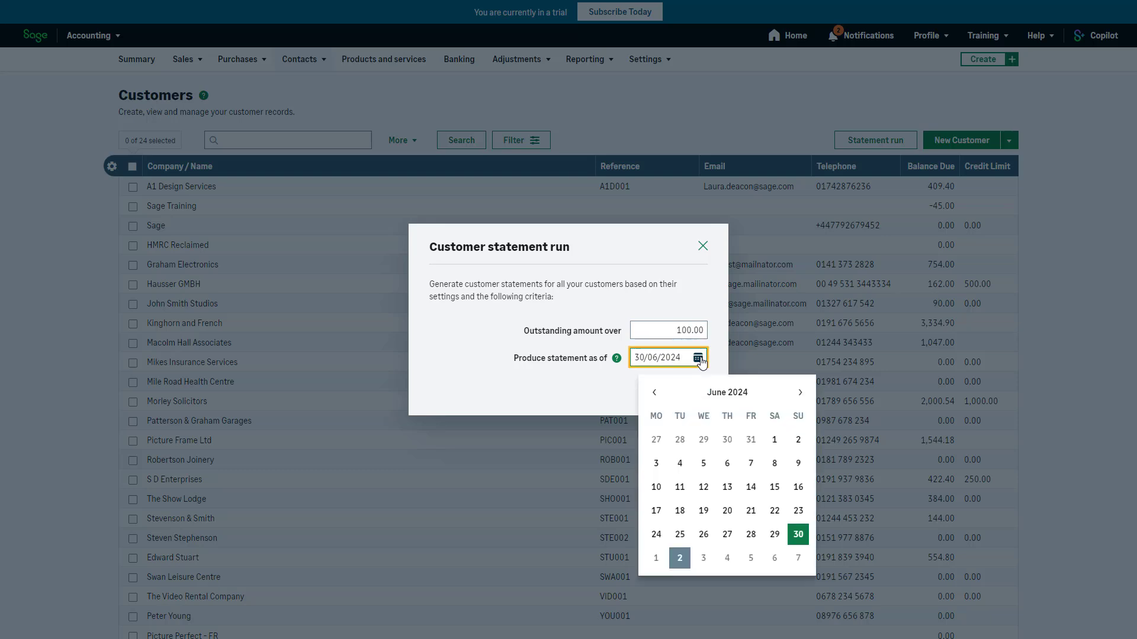
pyautogui.click(717, 366)
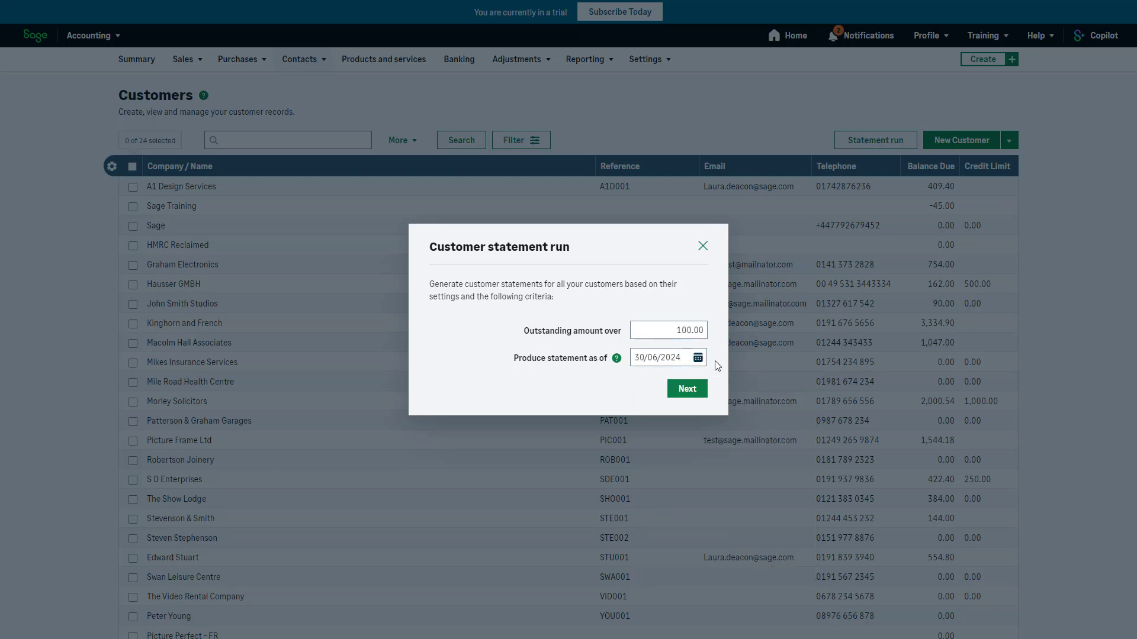
pyautogui.click(687, 389)
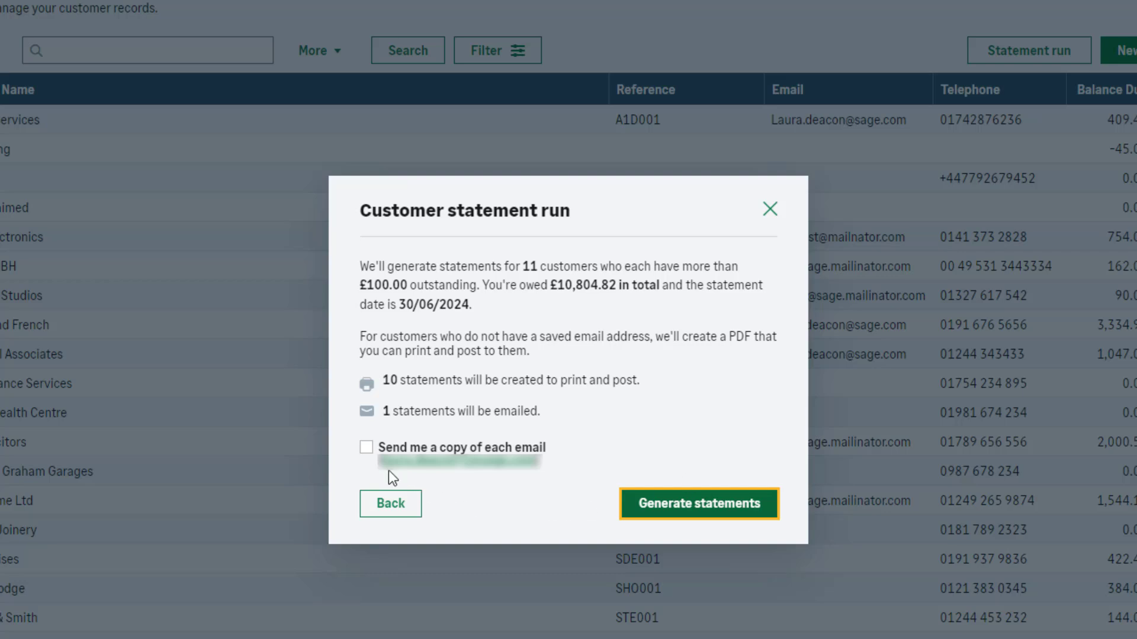
pyautogui.click(366, 447)
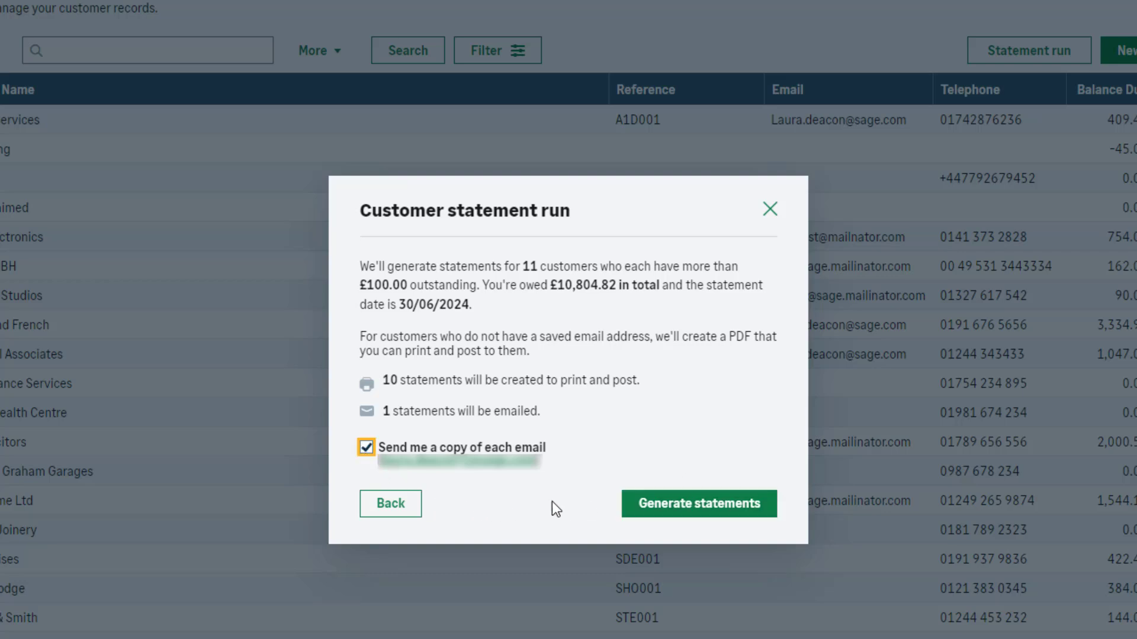
pyautogui.click(644, 509)
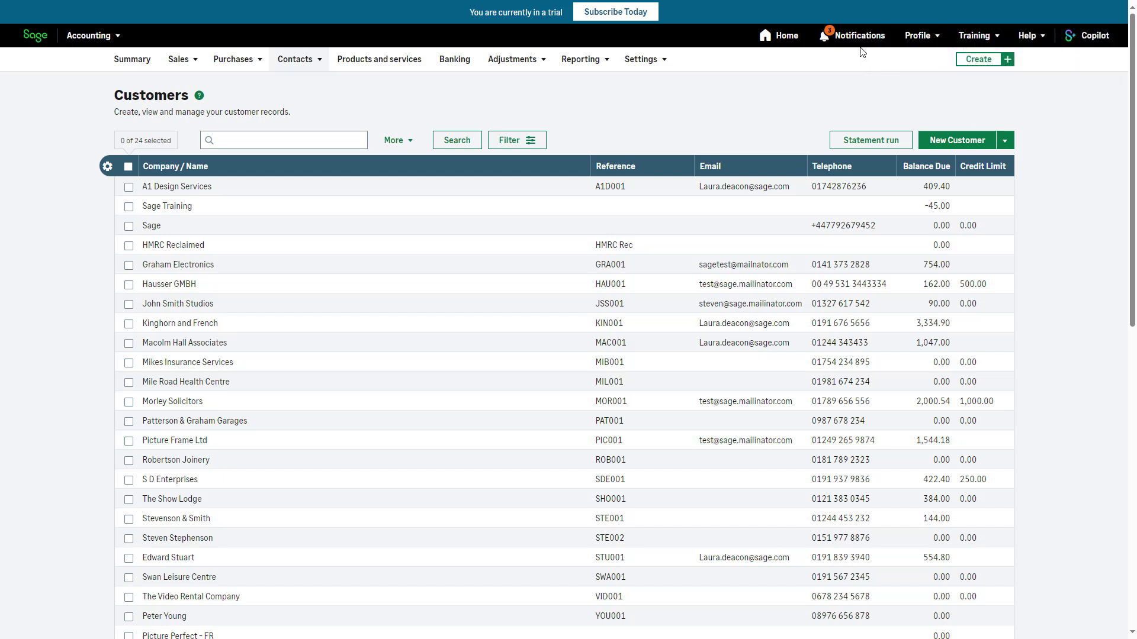
# Check the notifications for the customer statement PDF, close them and open the help options.
pyautogui.click(836, 37)
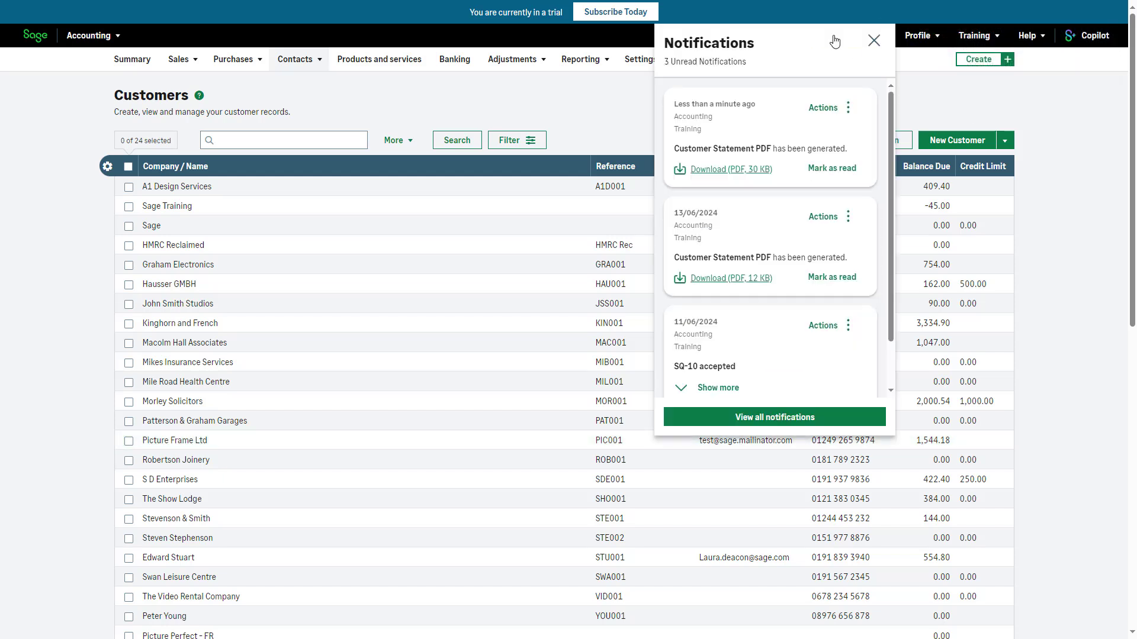
pyautogui.click(874, 41)
pyautogui.click(1037, 40)
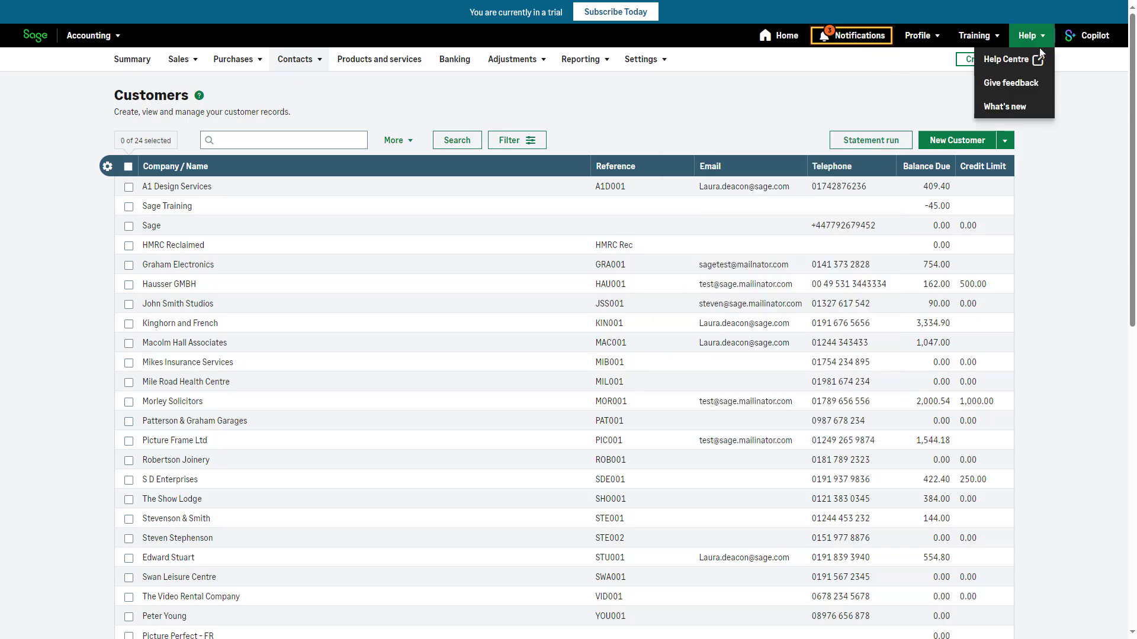